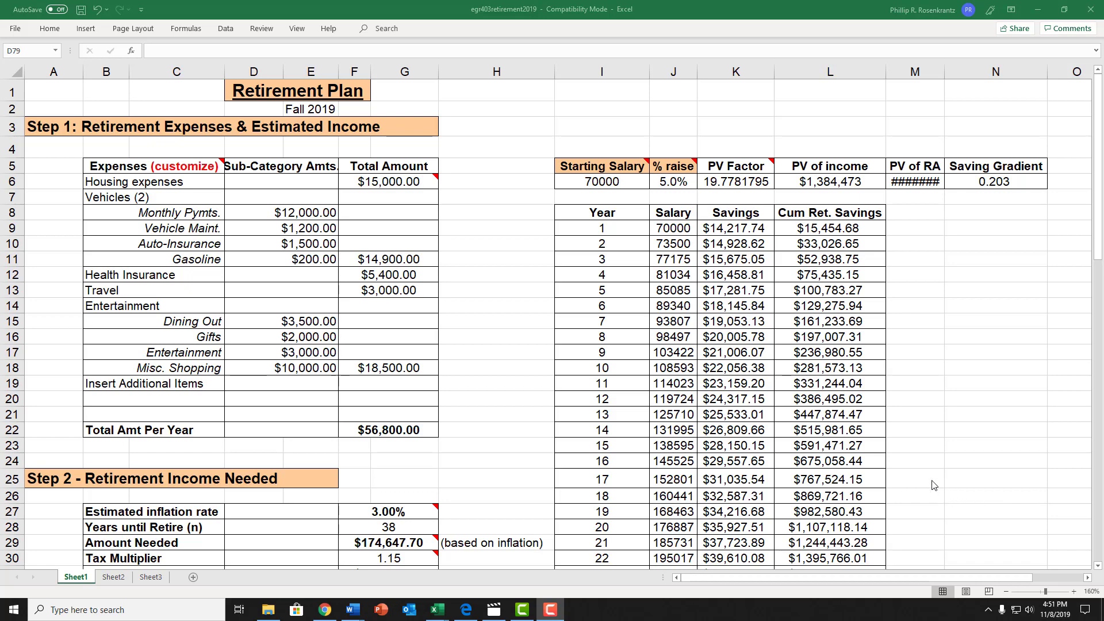
Enter 40 as Years until Retire in F28 and review the recalculated $185,283.75 amount needed
{"action": "scroll", "coordinate": [919, 467], "scroll_direction": "down", "scroll_amount": 2}
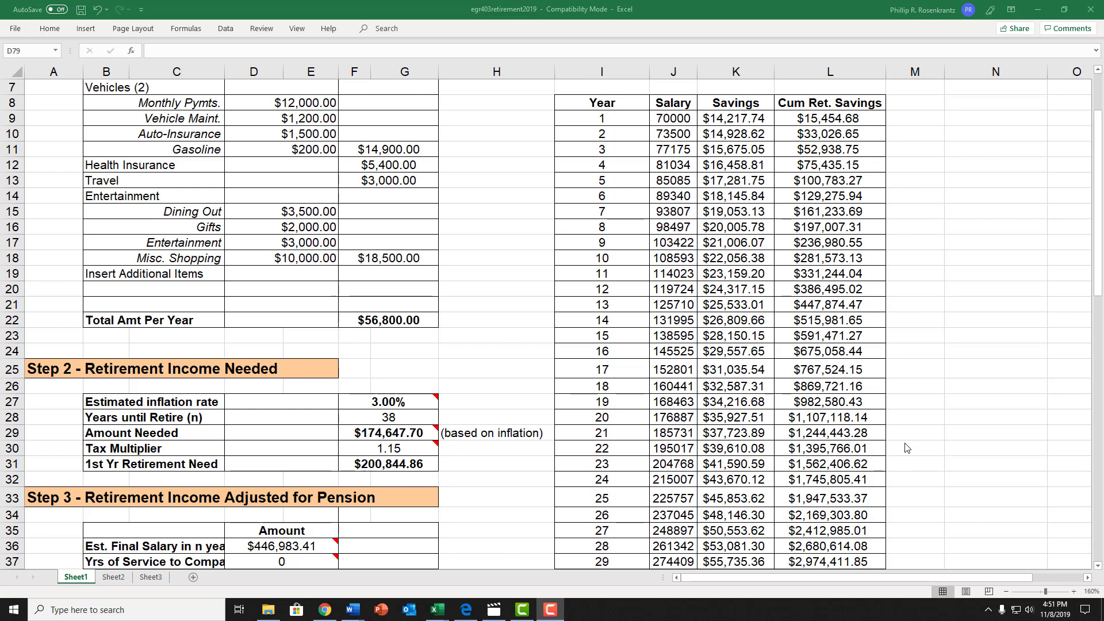
{"action": "left_click", "coordinate": [394, 418]}
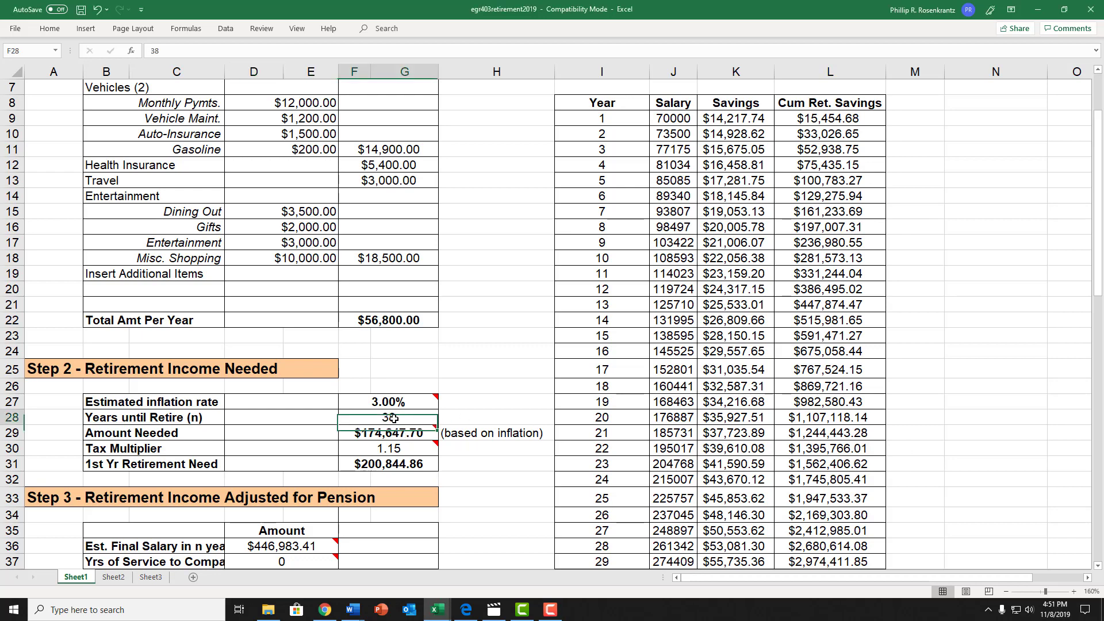
{"action": "type", "text": "40"}
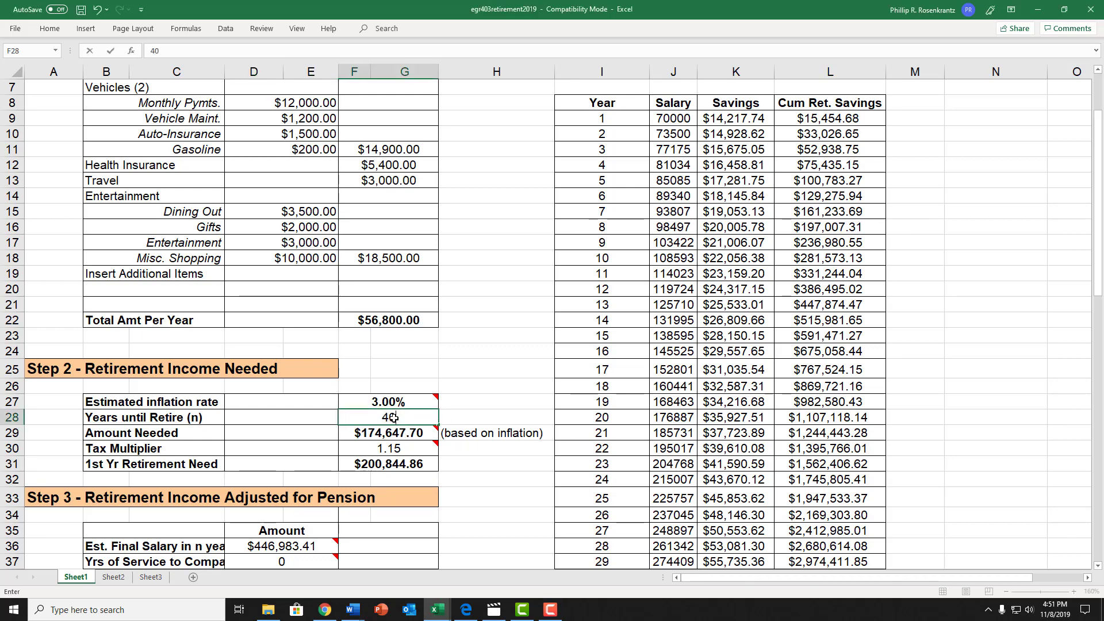
{"action": "left_click", "coordinate": [282, 449]}
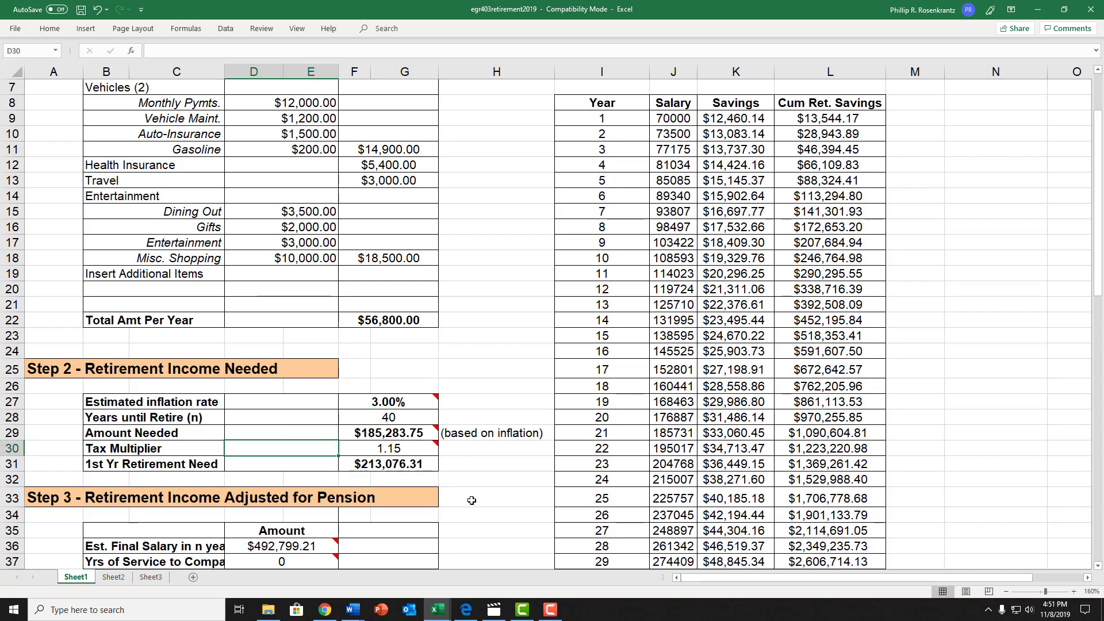
{"action": "scroll", "coordinate": [491, 492], "scroll_direction": "down", "scroll_amount": 4}
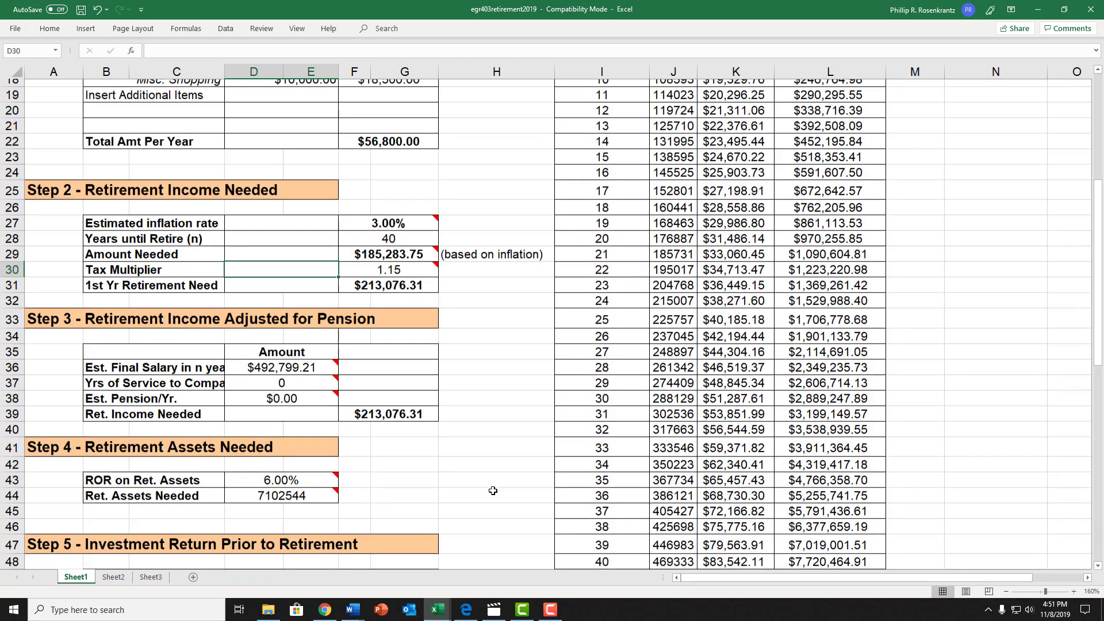
{"action": "scroll", "coordinate": [493, 490], "scroll_direction": "down", "scroll_amount": 7}
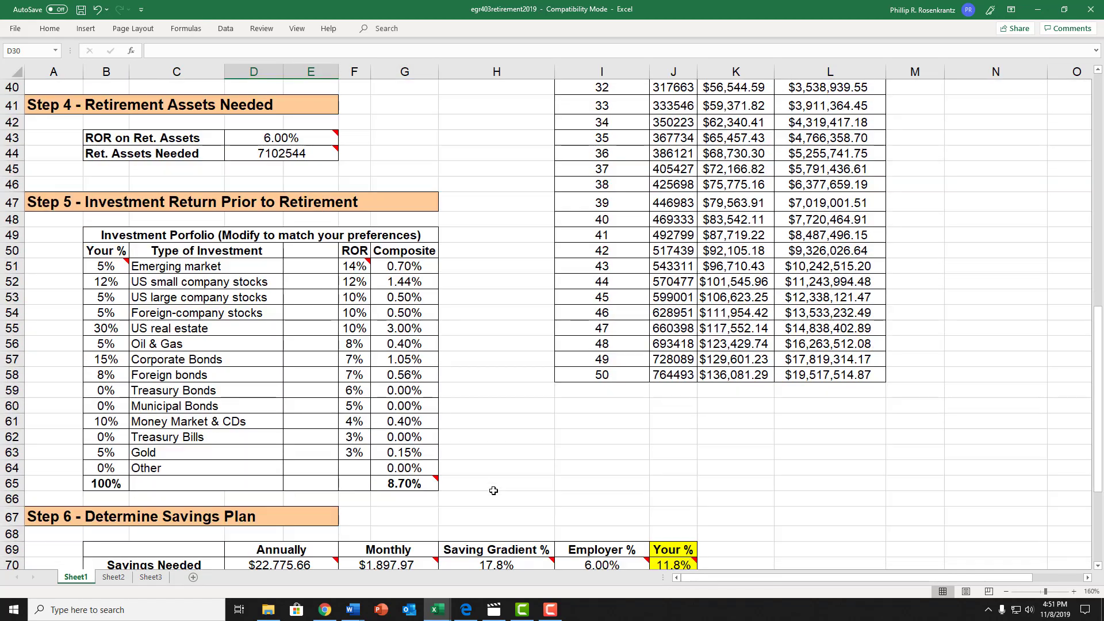
{"action": "scroll", "coordinate": [494, 491], "scroll_direction": "down", "scroll_amount": 1}
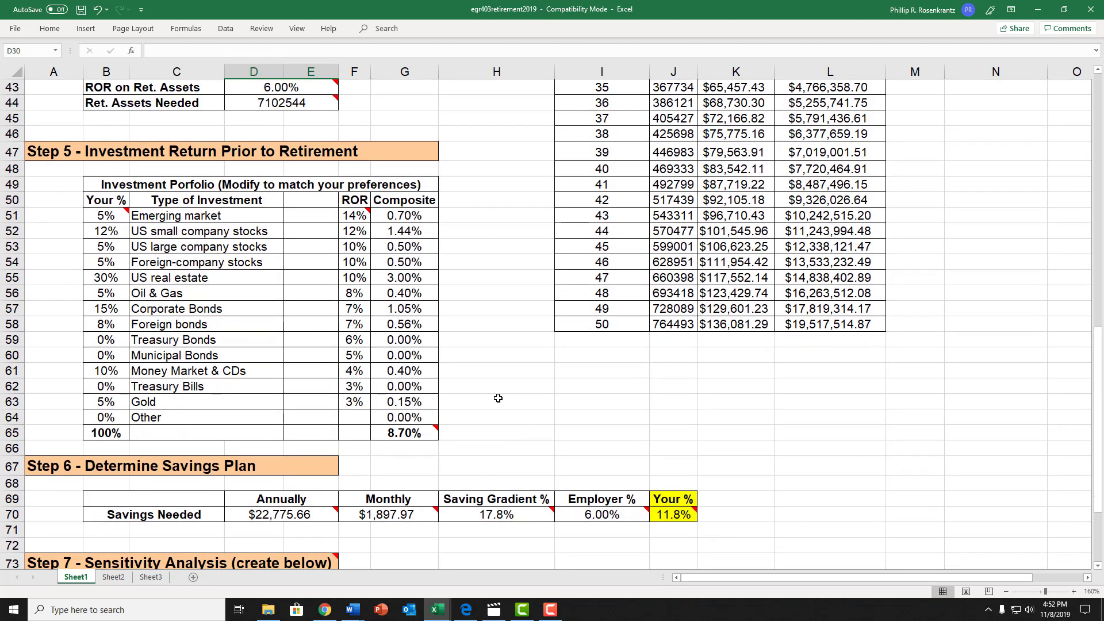
{"action": "scroll", "coordinate": [498, 398], "scroll_direction": "down", "scroll_amount": 1}
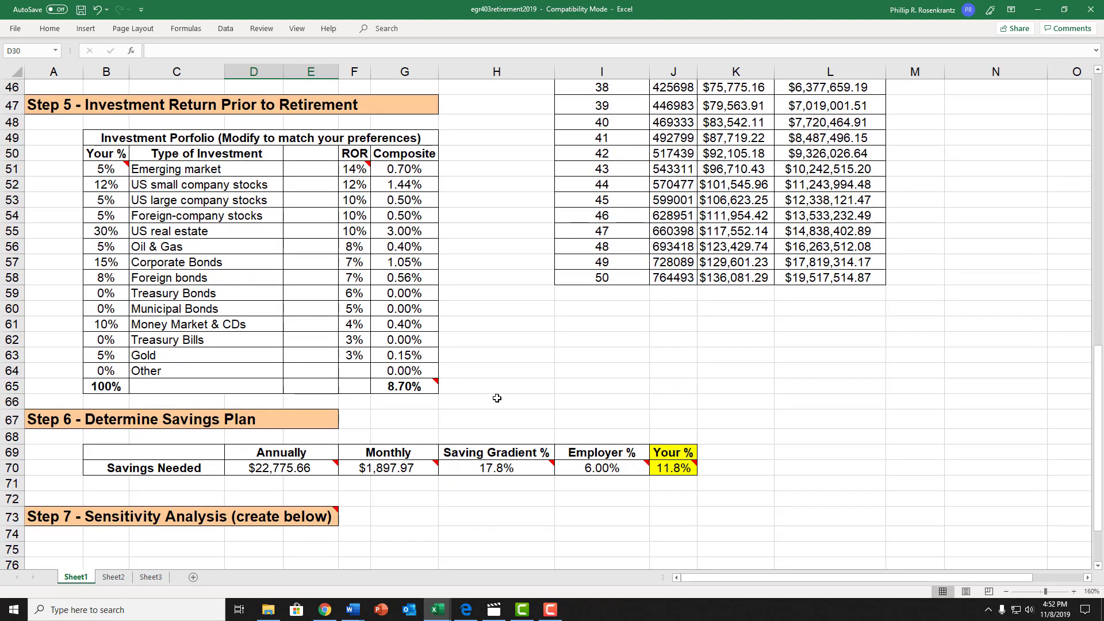
{"action": "scroll", "coordinate": [497, 398], "scroll_direction": "up", "scroll_amount": 15}
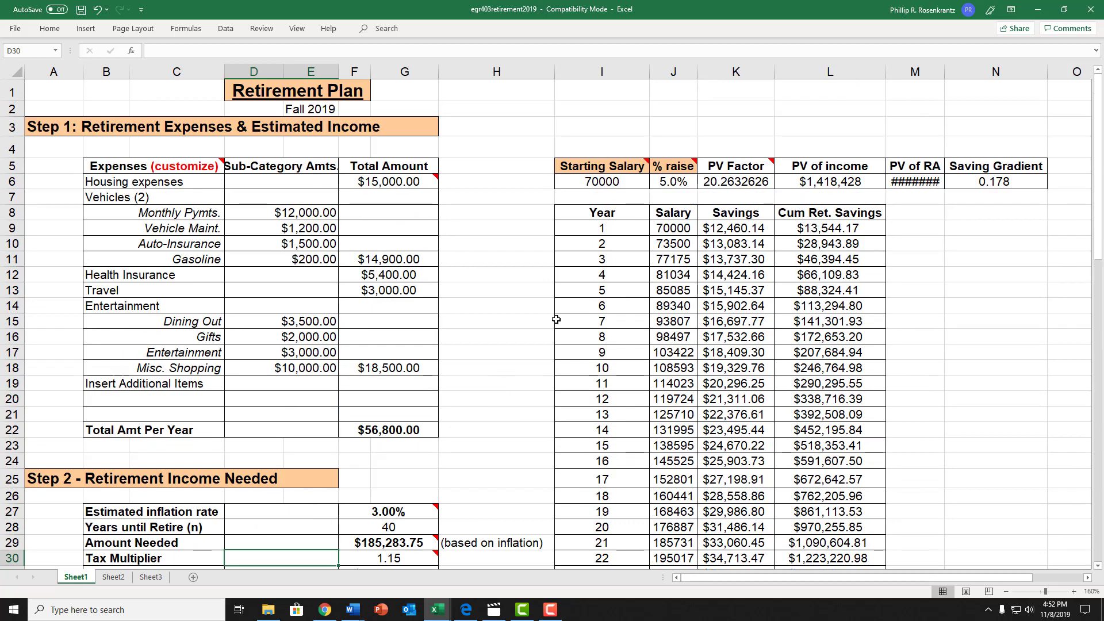
Enter 62000 as the Starting Salary in I6 and review the recalculated salary column
{"action": "left_click", "coordinate": [594, 181]}
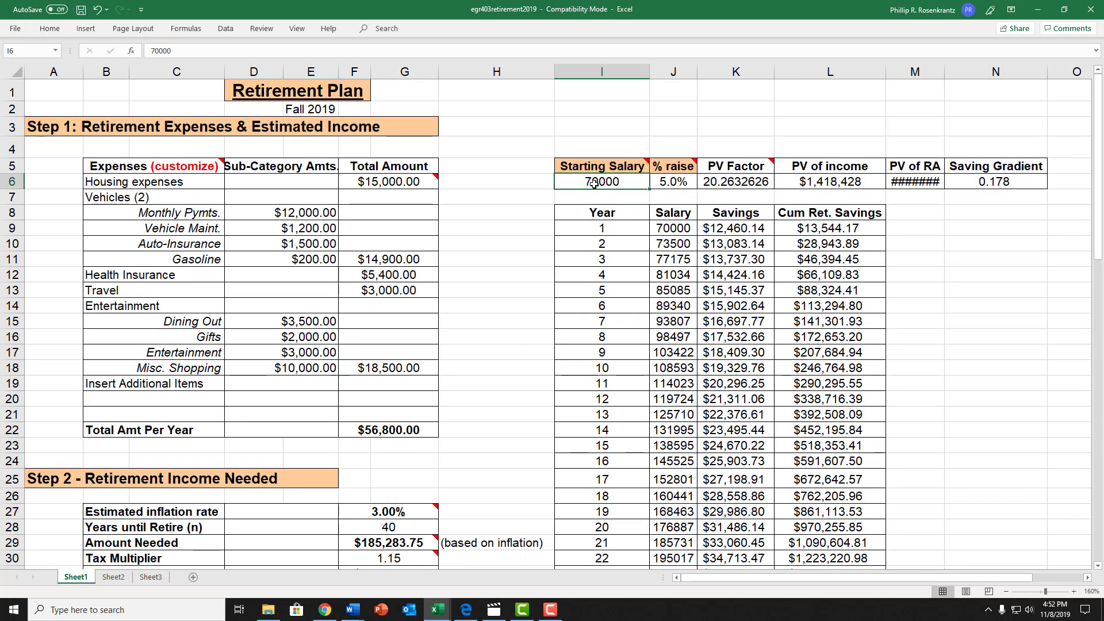
{"action": "type", "text": "62000"}
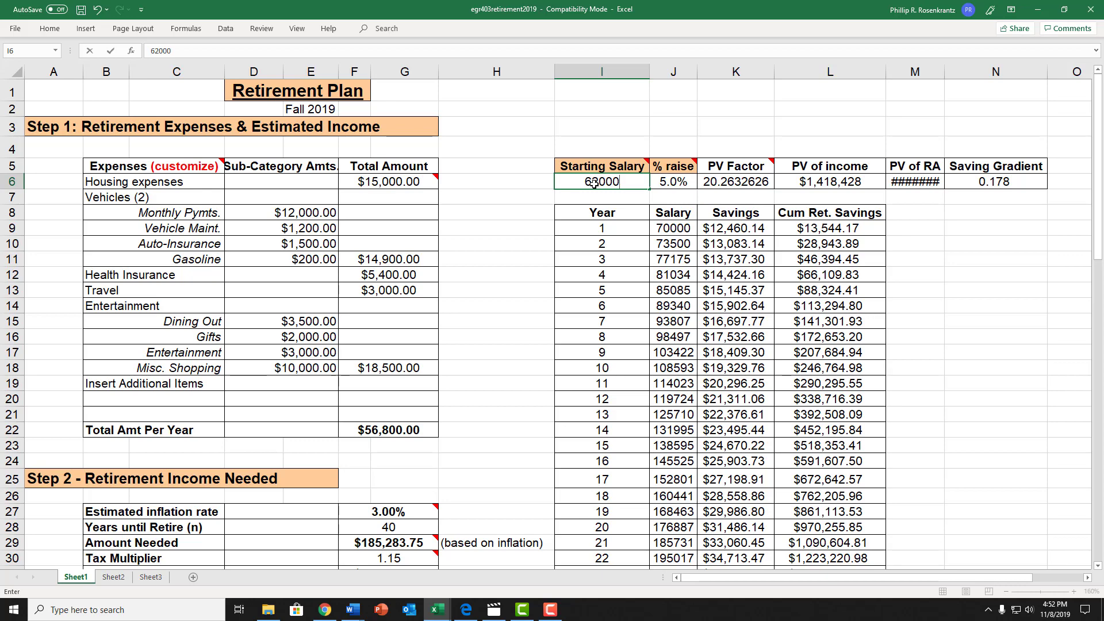
{"action": "key", "text": "Return"}
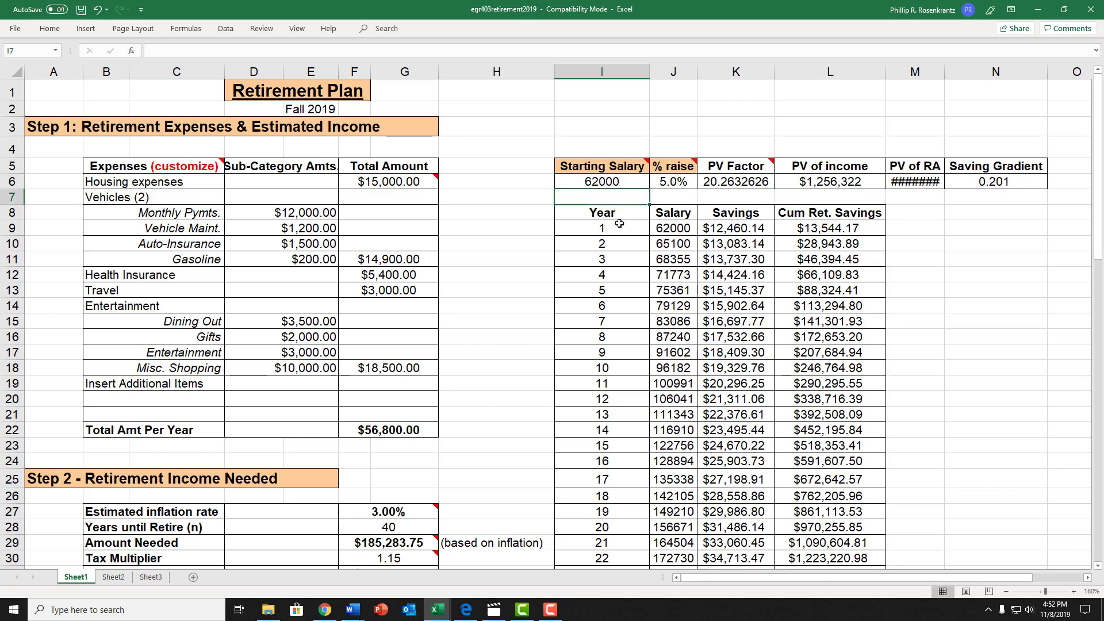
{"action": "scroll", "coordinate": [471, 400], "scroll_direction": "down", "scroll_amount": 12}
{"action": "scroll", "coordinate": [471, 399], "scroll_direction": "down", "scroll_amount": 3}
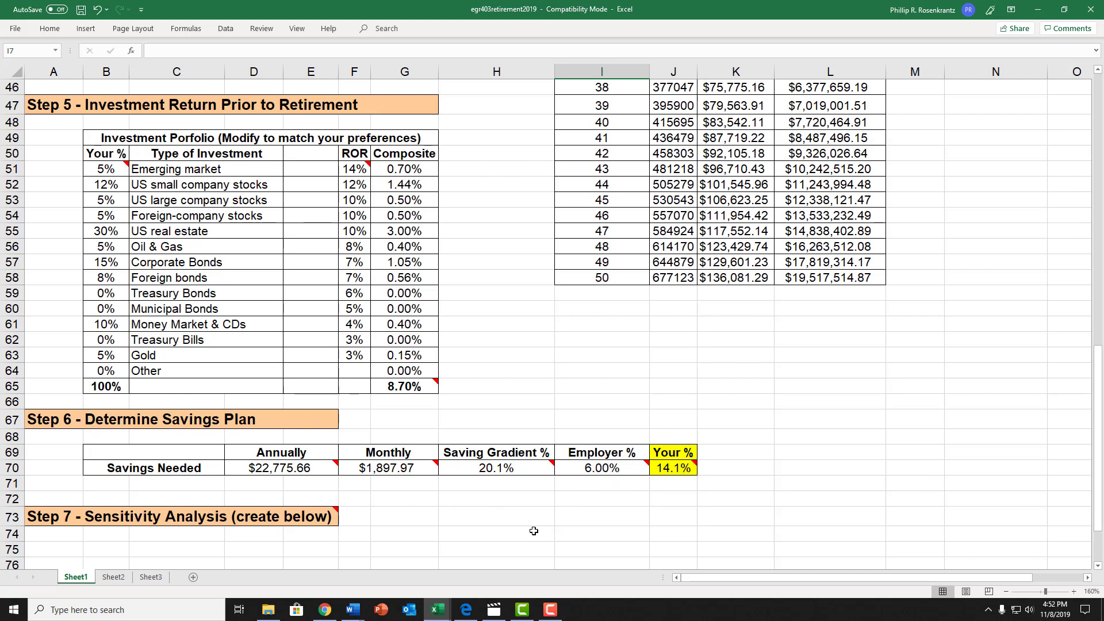
{"action": "scroll", "coordinate": [517, 527], "scroll_direction": "up", "scroll_amount": 3}
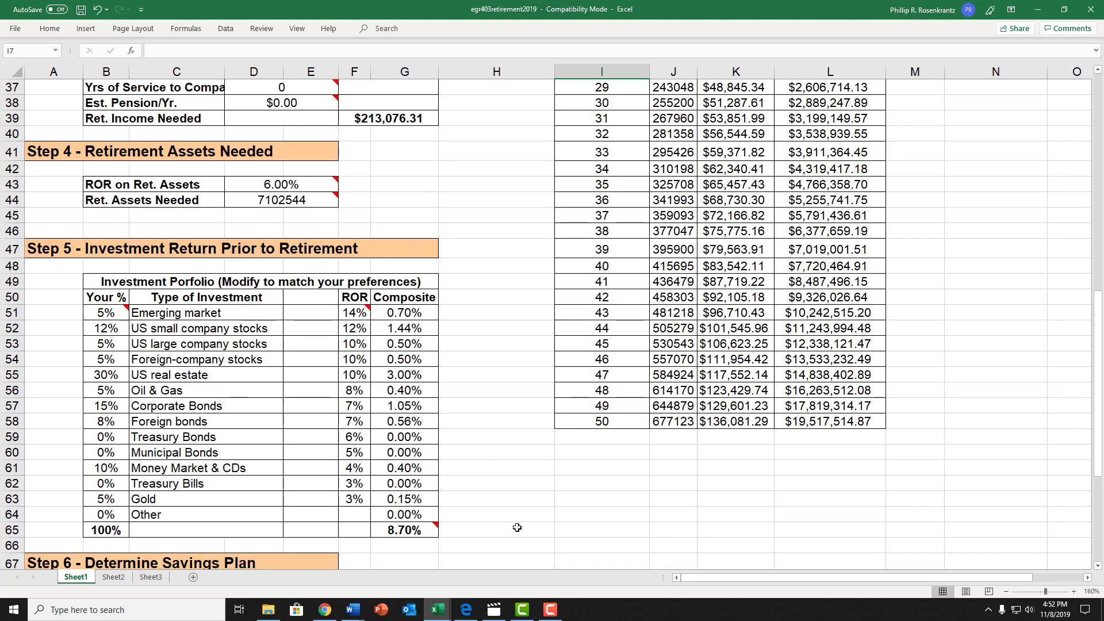
{"action": "scroll", "coordinate": [517, 527], "scroll_direction": "up", "scroll_amount": 6}
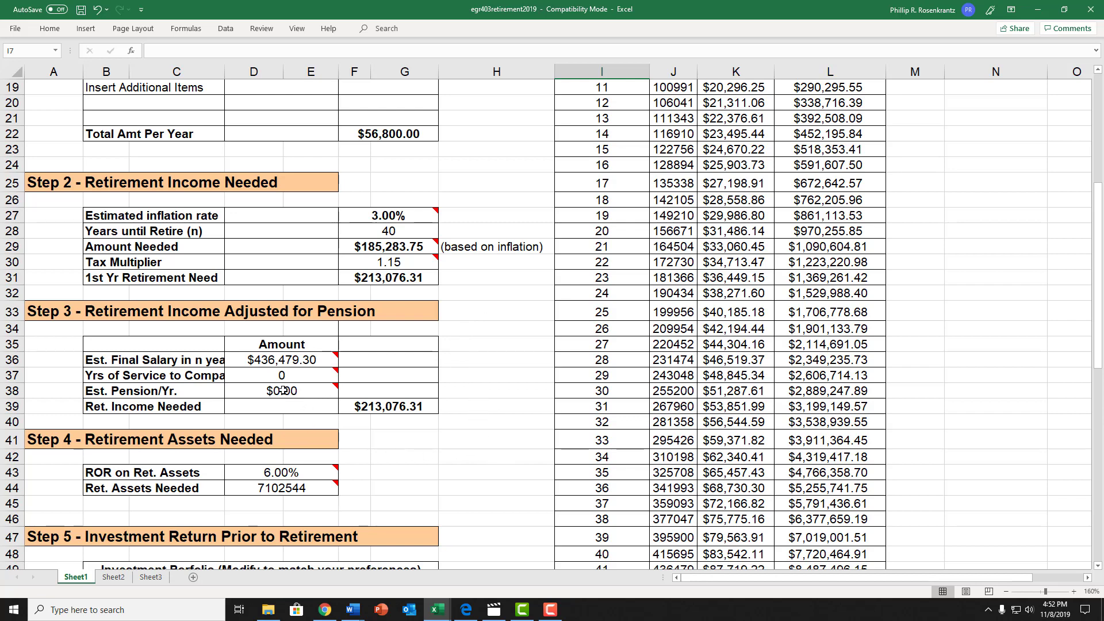
Replace the Est. Pension/Yr formula in D38 with 30000 and review the reduced assets needed
{"action": "mouse_move", "coordinate": [282, 391]}
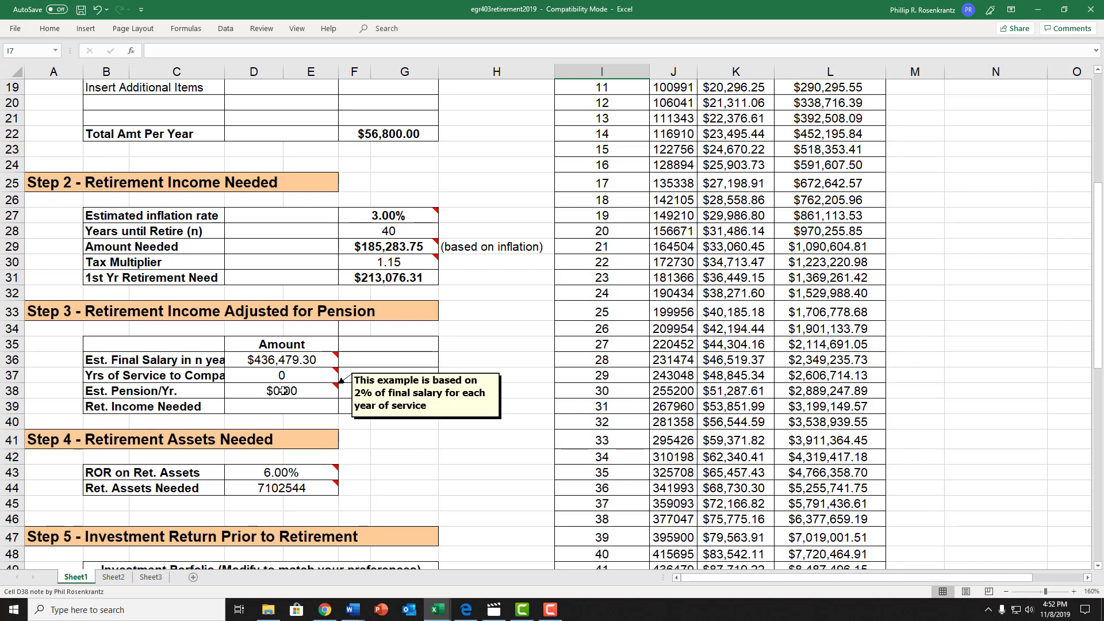
{"action": "left_click", "coordinate": [283, 391]}
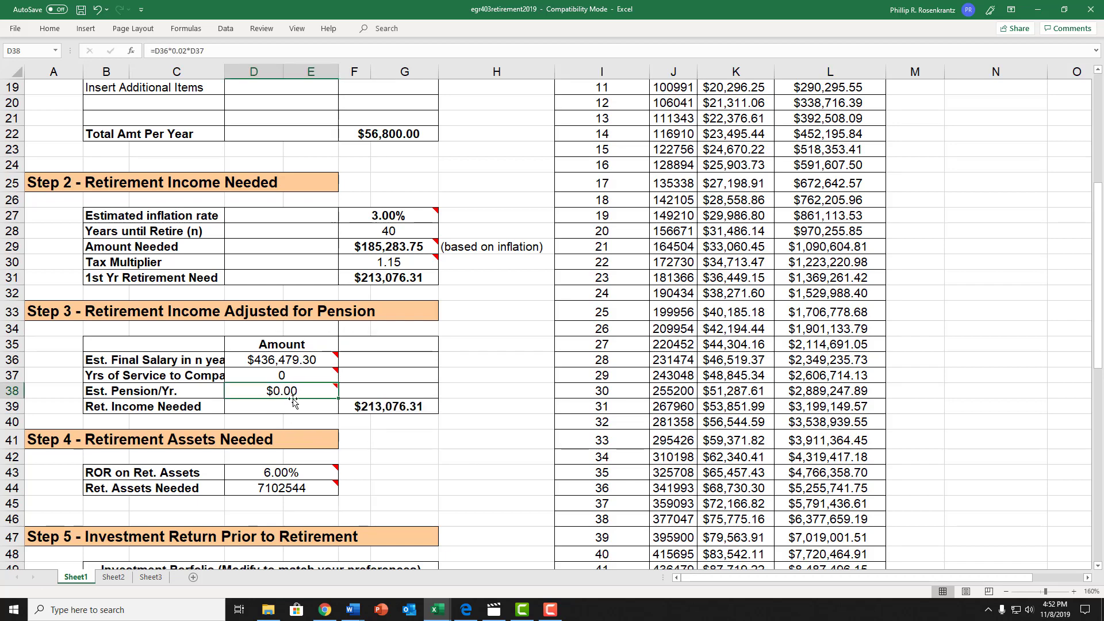
{"action": "mouse_move", "coordinate": [287, 391]}
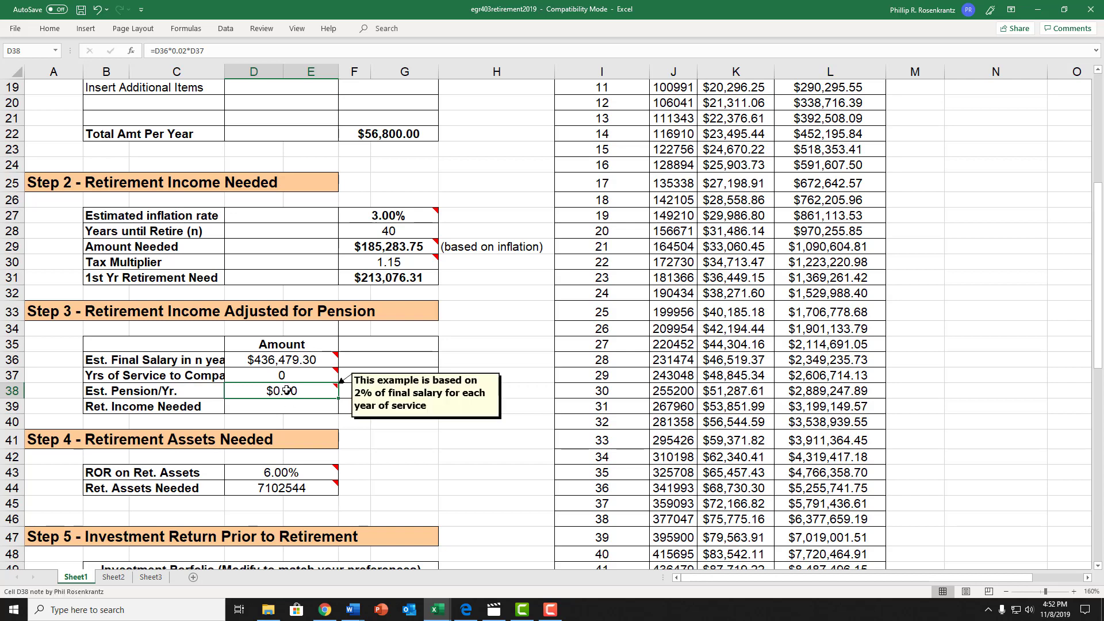
{"action": "type", "text": "30000"}
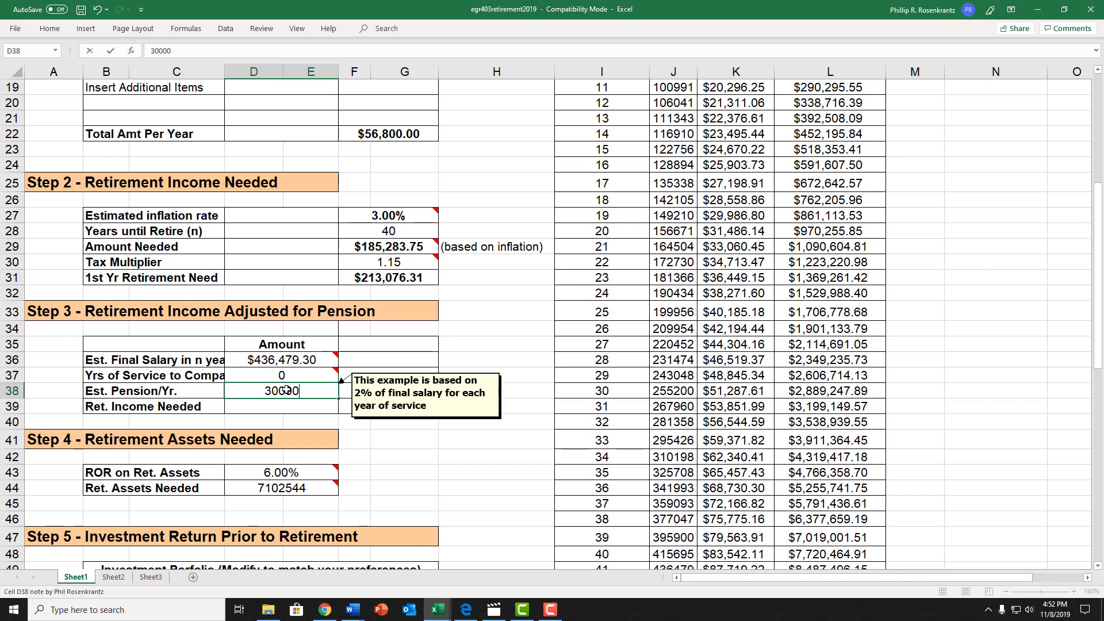
{"action": "key", "text": "Return"}
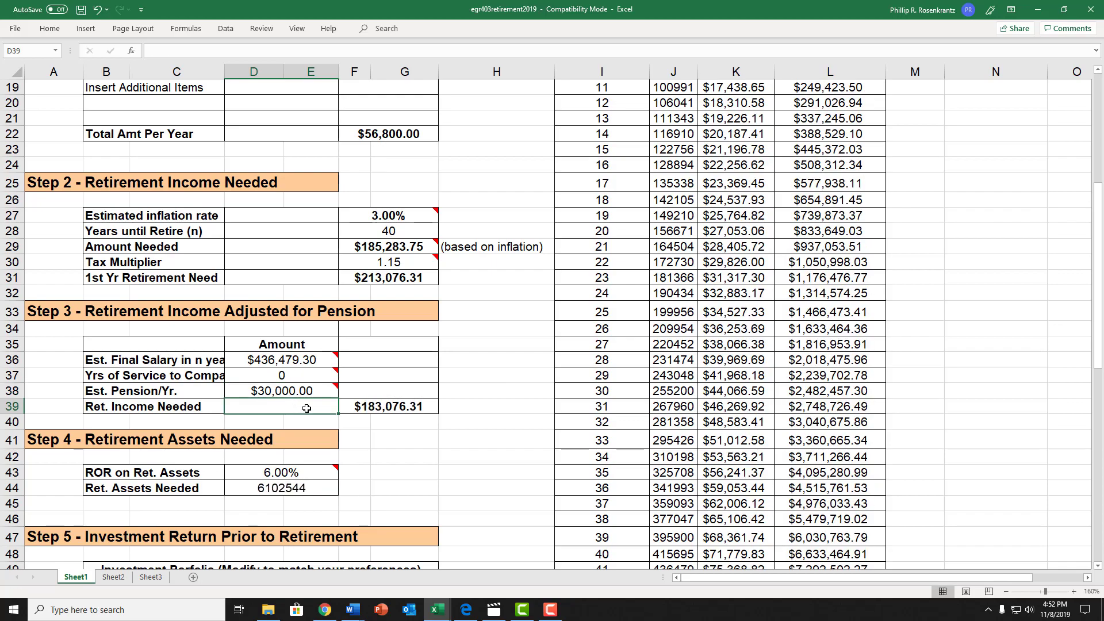
{"action": "scroll", "coordinate": [520, 445], "scroll_direction": "down", "scroll_amount": 8}
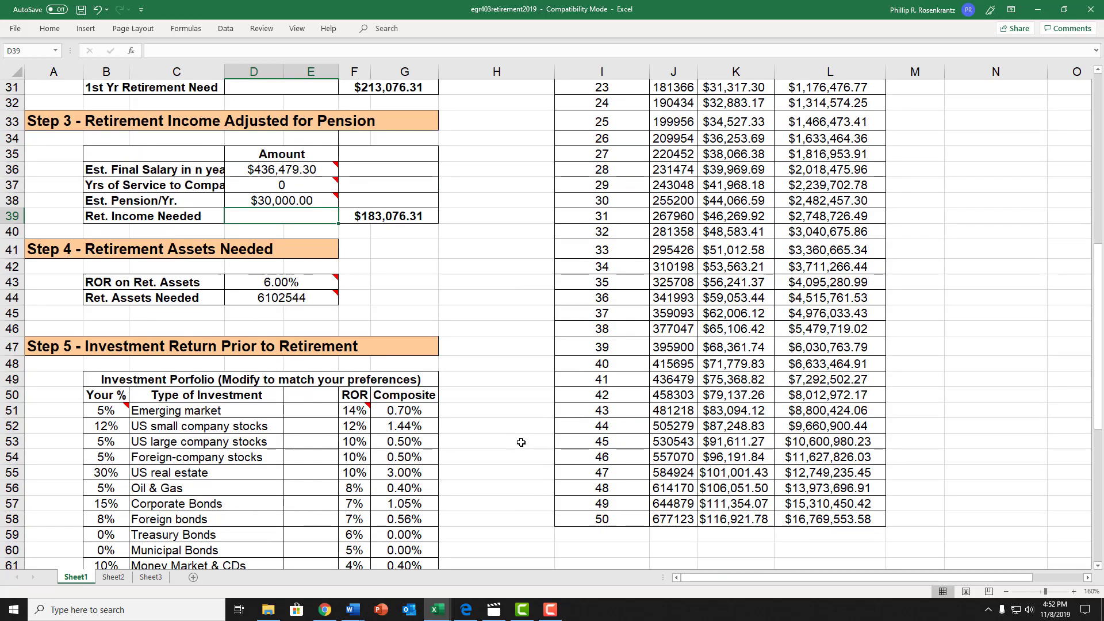
{"action": "scroll", "coordinate": [520, 445], "scroll_direction": "down", "scroll_amount": 2}
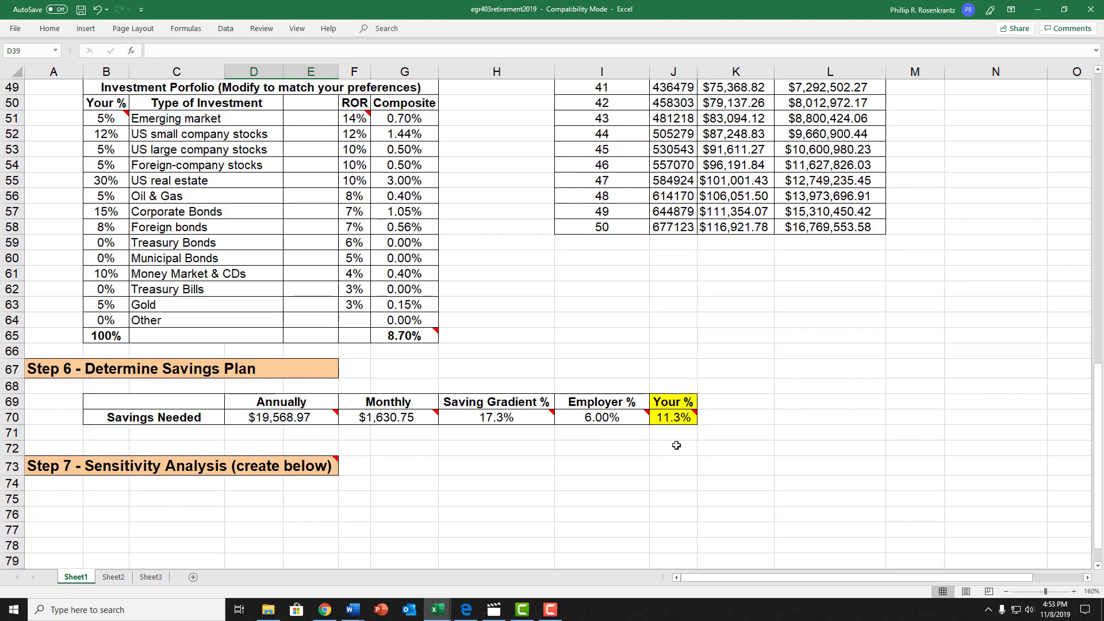
{"action": "scroll", "coordinate": [674, 446], "scroll_direction": "up", "scroll_amount": 11}
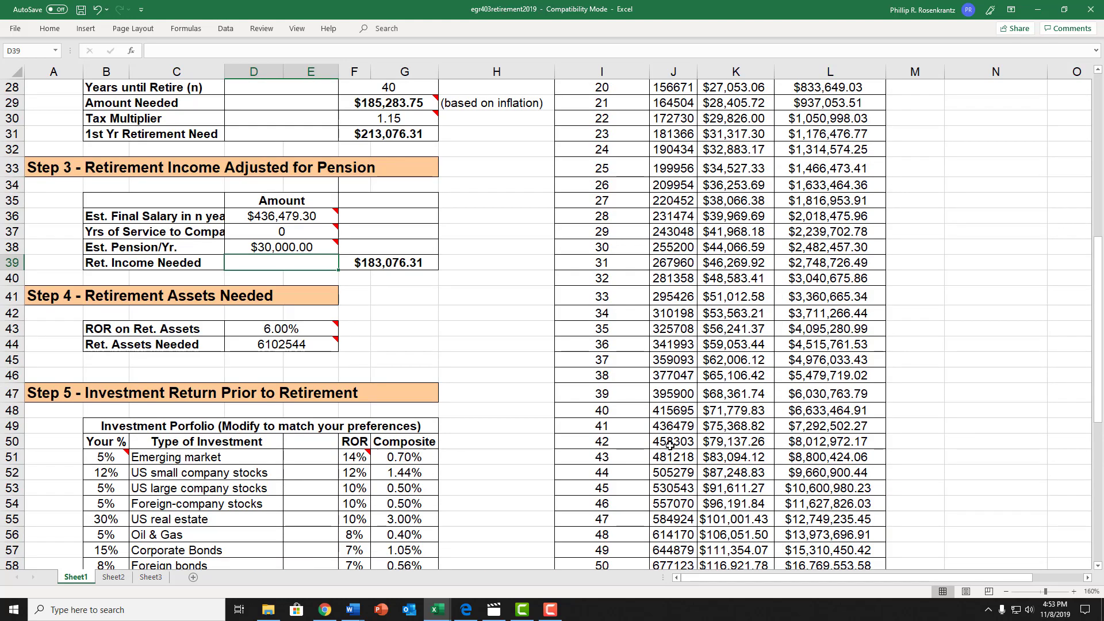
{"action": "scroll", "coordinate": [667, 446], "scroll_direction": "up", "scroll_amount": 5}
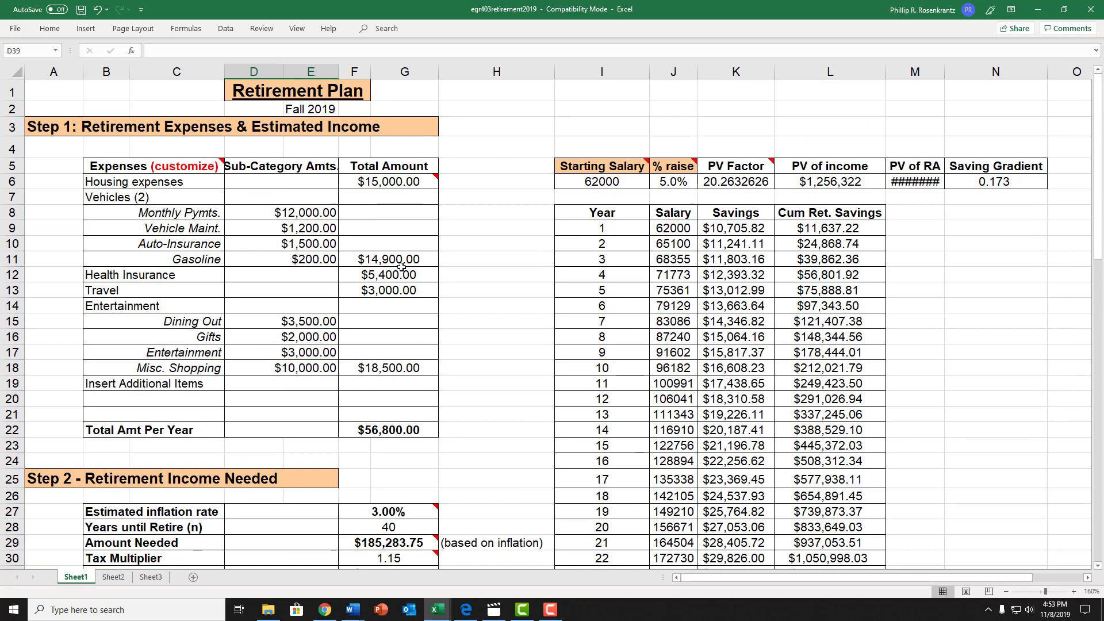
Read the Expenses (customize) header note and check the $15,000.00 Housing total in F6
{"action": "left_click", "coordinate": [183, 167]}
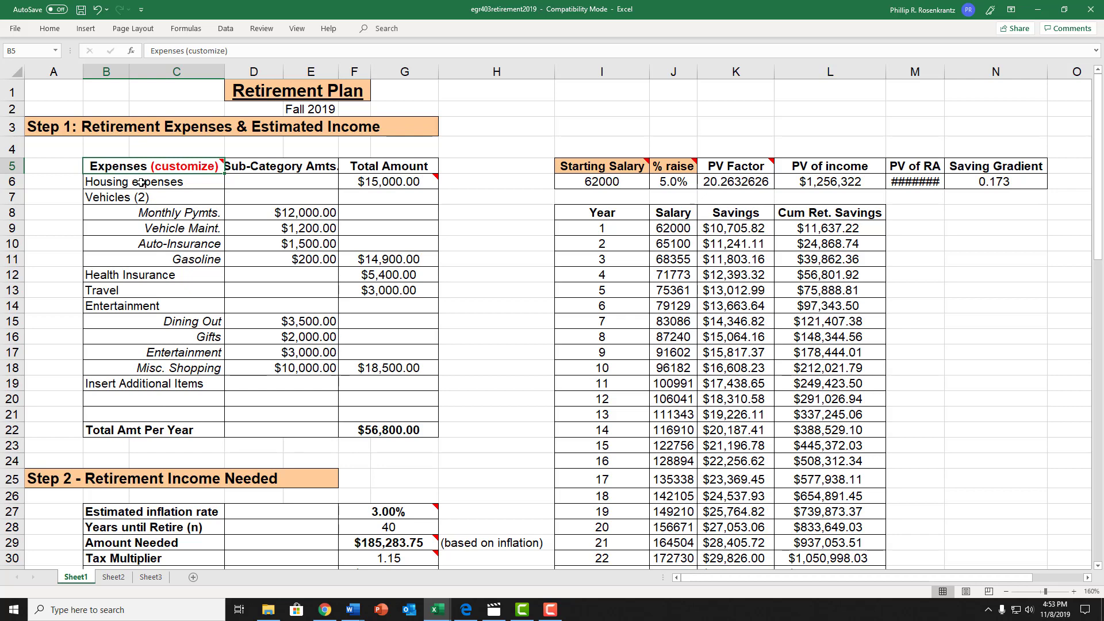
{"action": "left_click", "coordinate": [386, 182]}
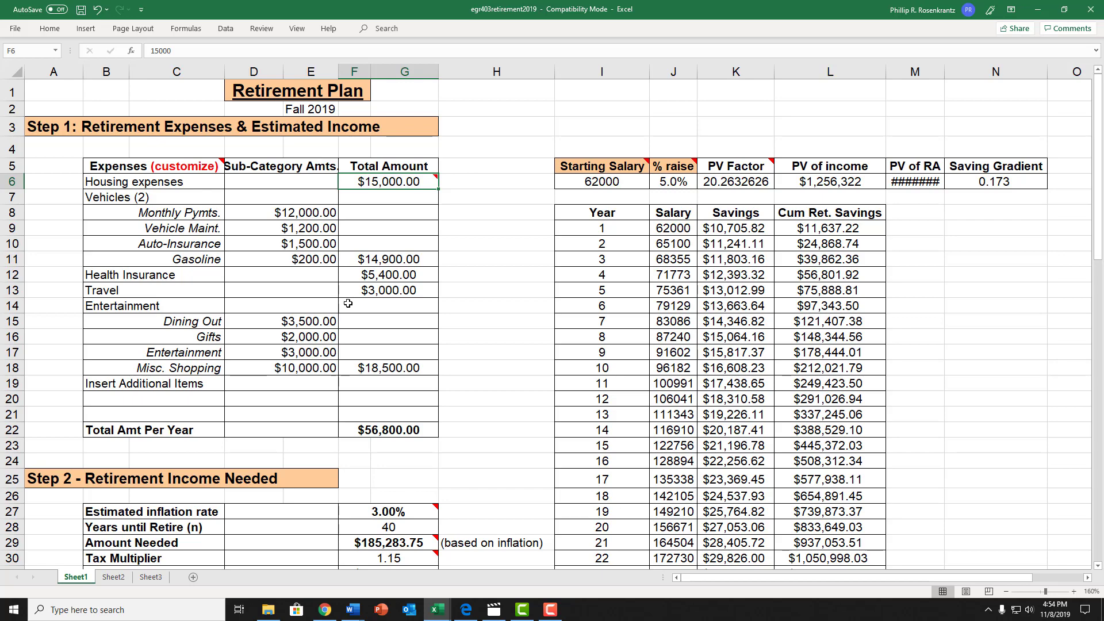
Scroll down to row 73 and read the note on the Step 7 - Sensitivity Analysis heading
{"action": "scroll", "coordinate": [346, 303], "scroll_direction": "down", "scroll_amount": 11}
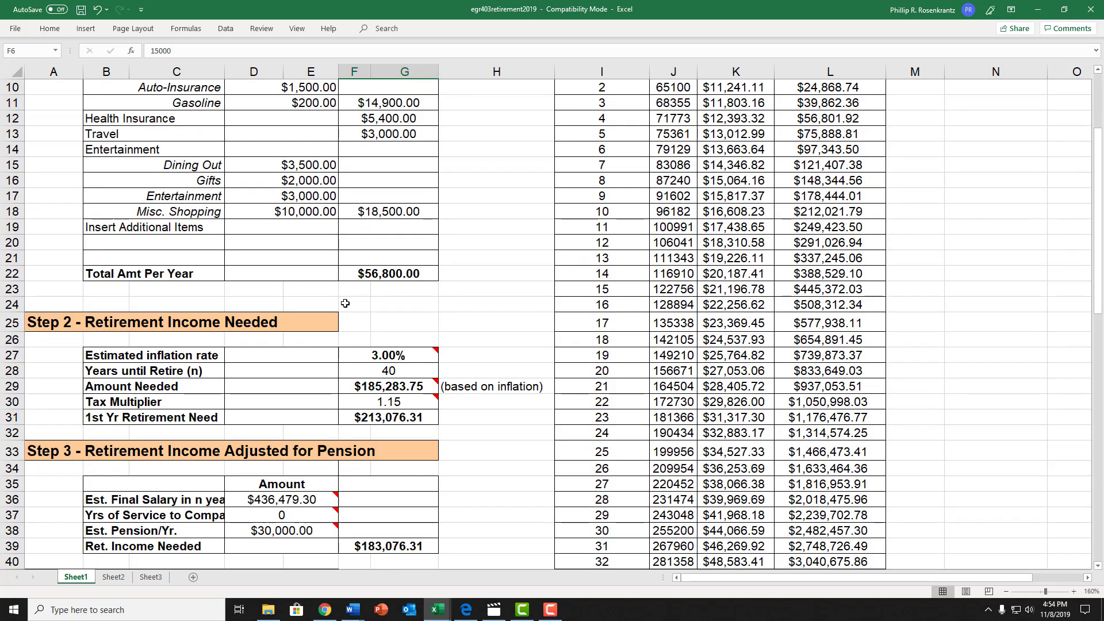
{"action": "scroll", "coordinate": [345, 303], "scroll_direction": "down", "scroll_amount": 5}
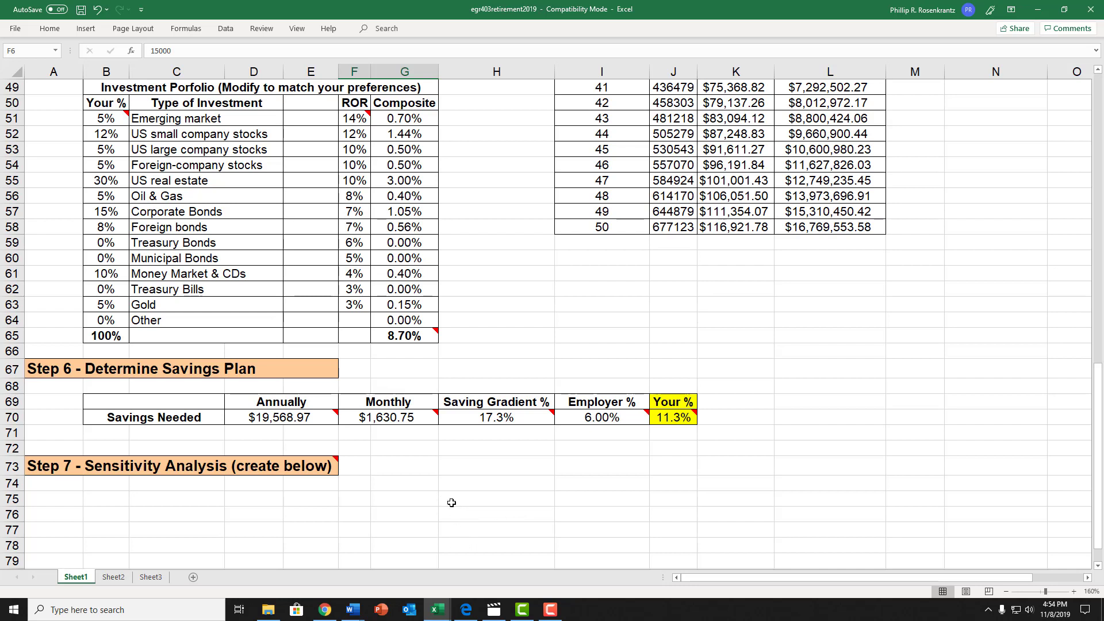
{"action": "left_click", "coordinate": [174, 469]}
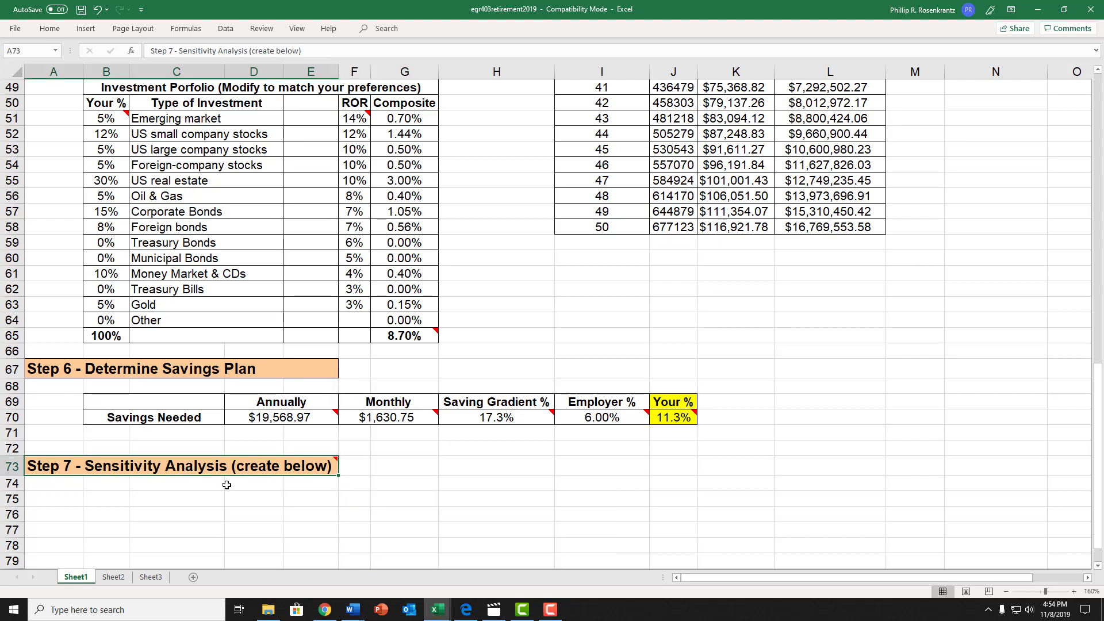
{"action": "scroll", "coordinate": [225, 484], "scroll_direction": "down", "scroll_amount": 1}
{"action": "mouse_move", "coordinate": [194, 418]}
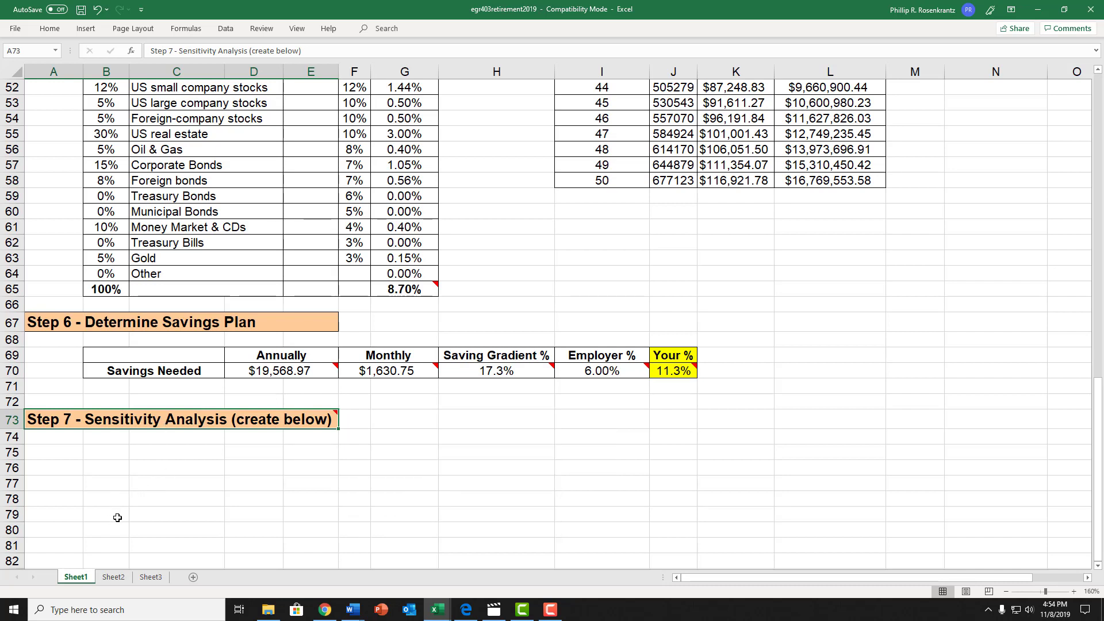
Enter the headings 'Years' in B75 and 'Savings %' in C75
{"action": "left_click", "coordinate": [104, 456]}
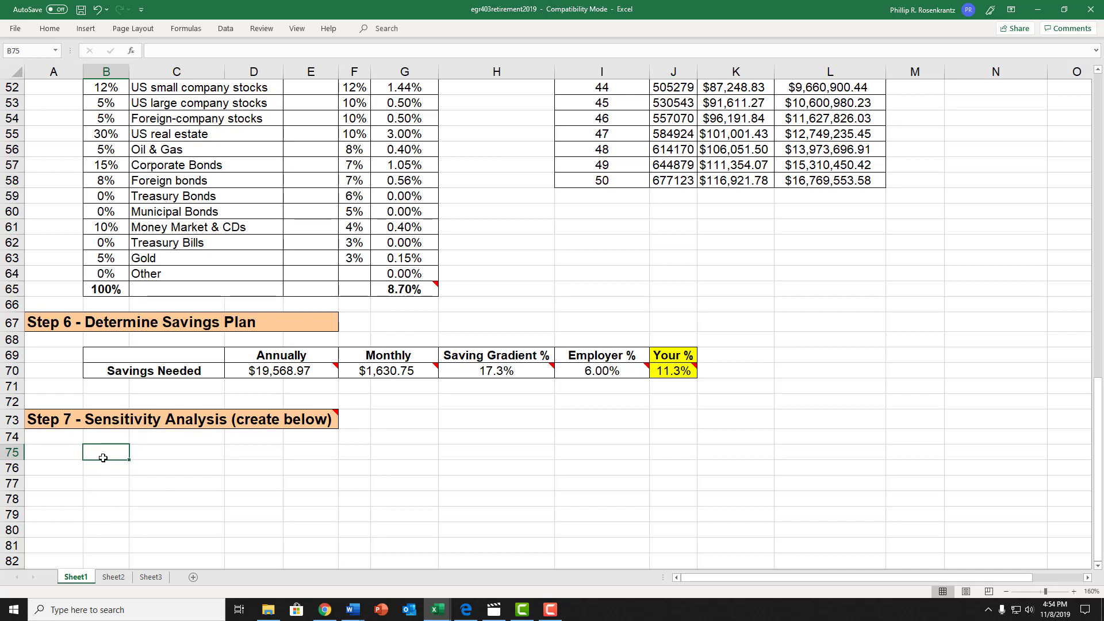
{"action": "type", "text": "Year"}
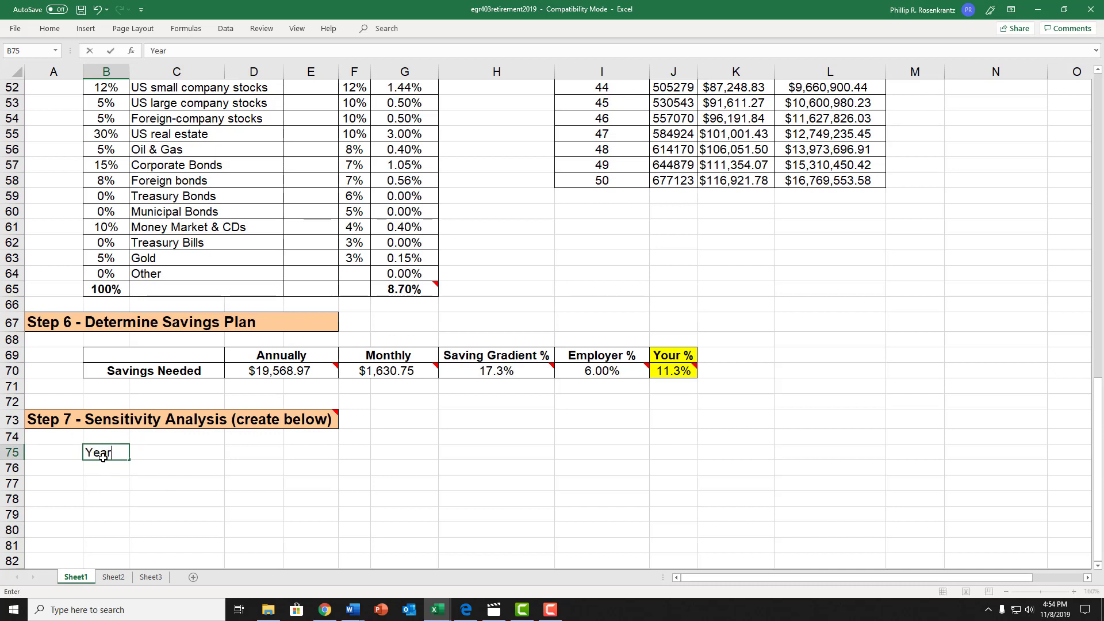
{"action": "type", "text": "s"}
{"action": "left_click", "coordinate": [173, 454]}
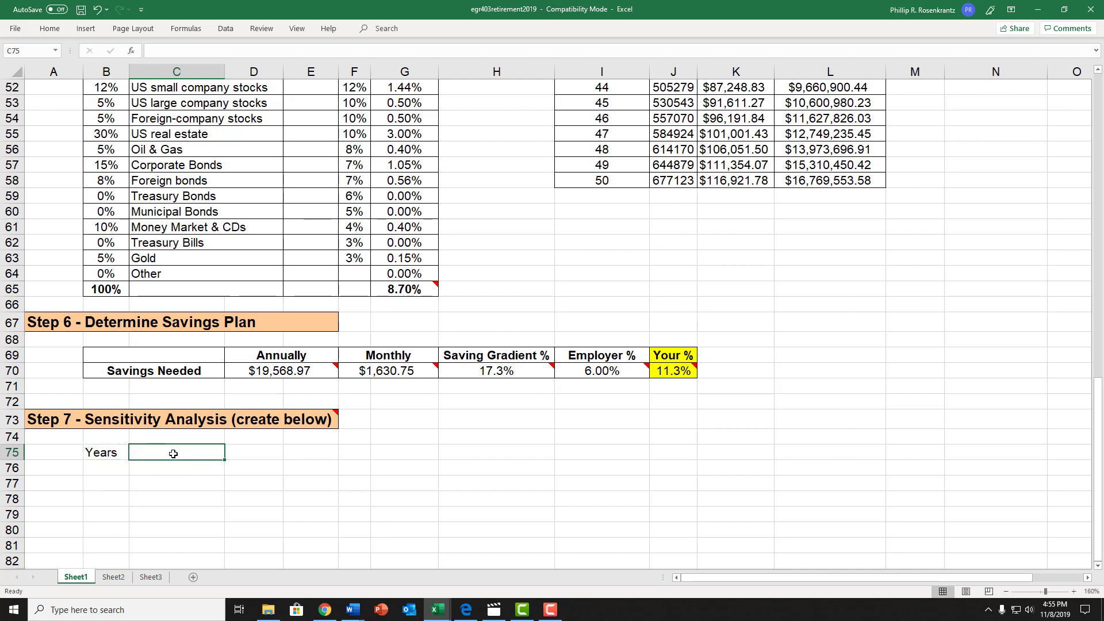
{"action": "type", "text": "Sav"}
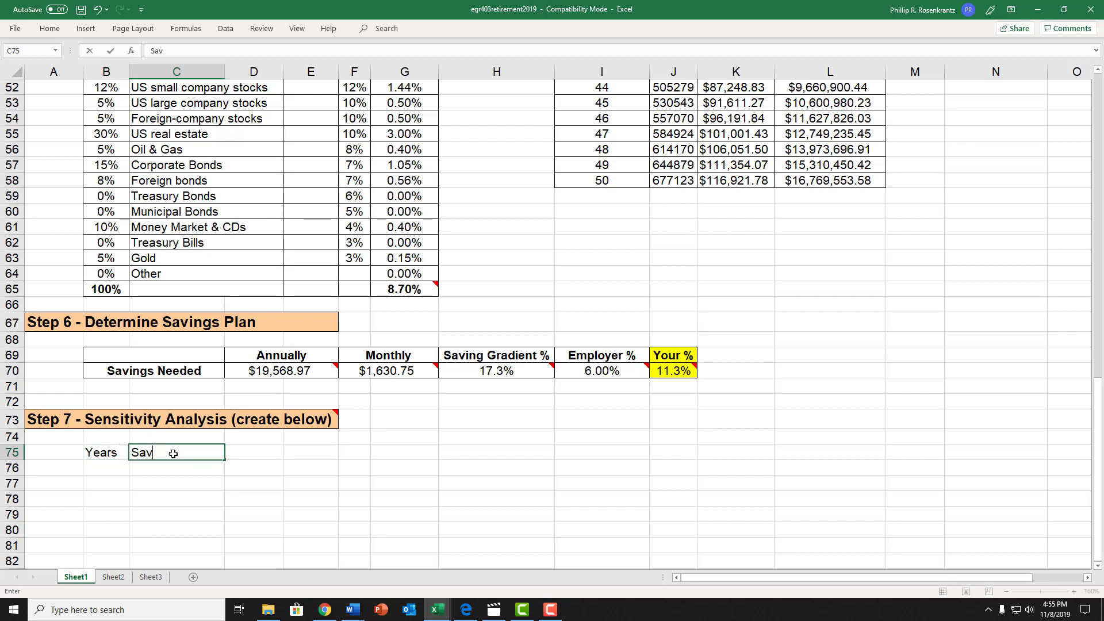
{"action": "type", "text": "ings %"}
{"action": "left_click", "coordinate": [11, 438]}
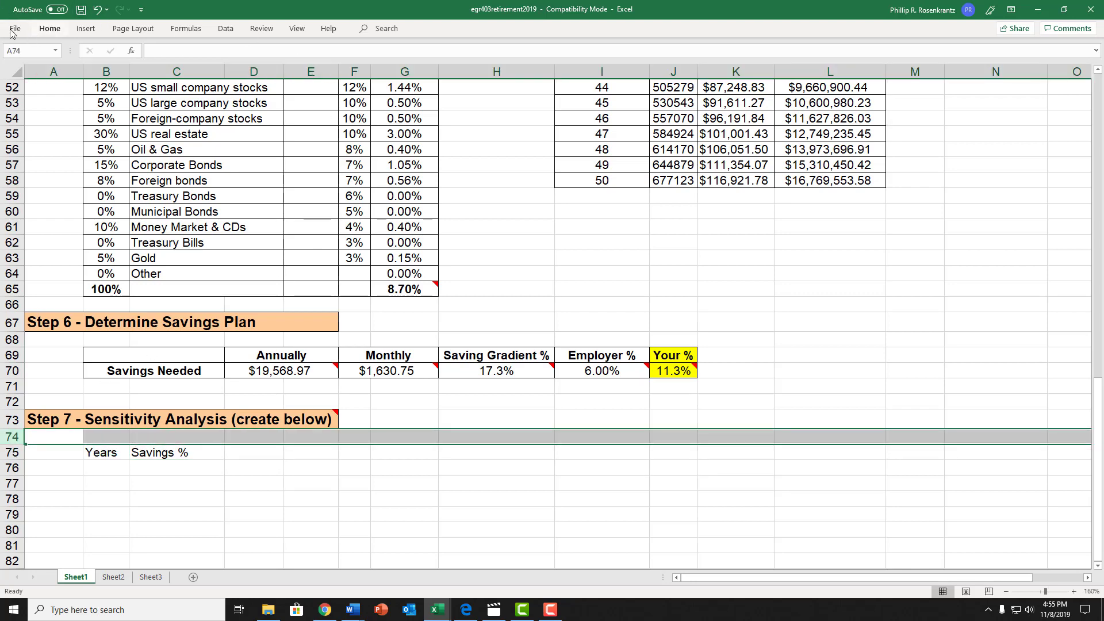
Insert a blank row above row 74 using Home > Insert
{"action": "left_click", "coordinate": [50, 28]}
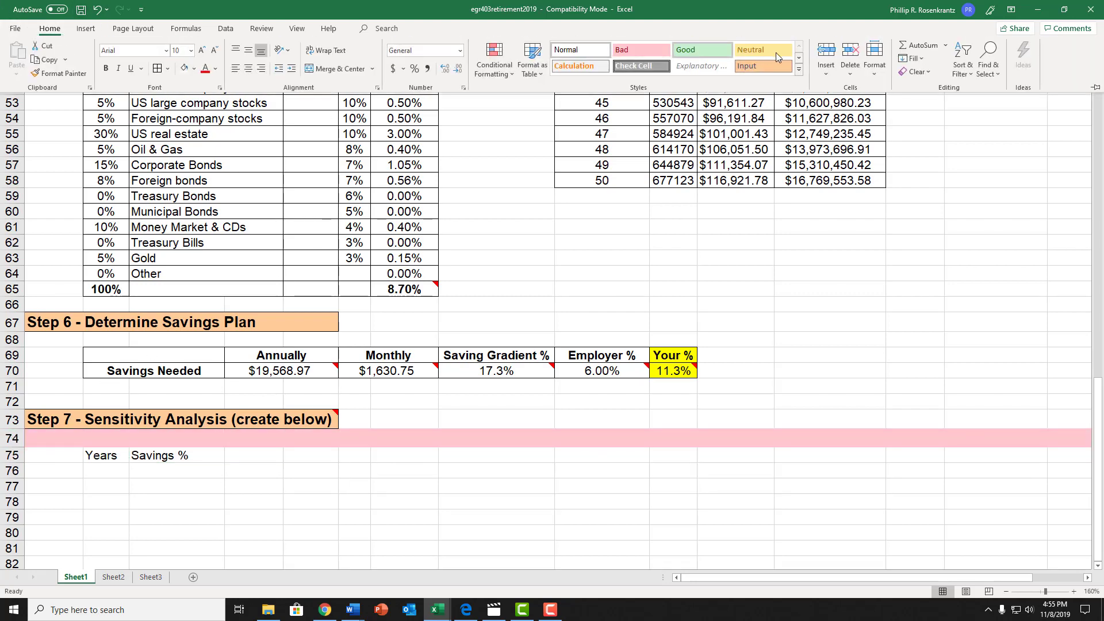
{"action": "left_click", "coordinate": [827, 55]}
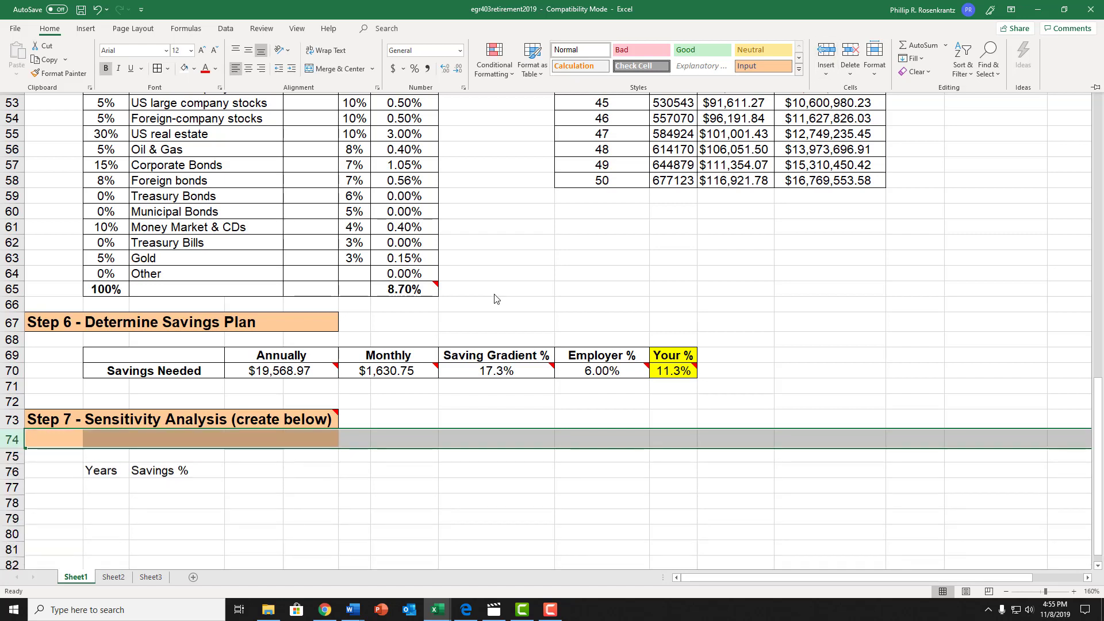
{"action": "left_click", "coordinate": [145, 460]}
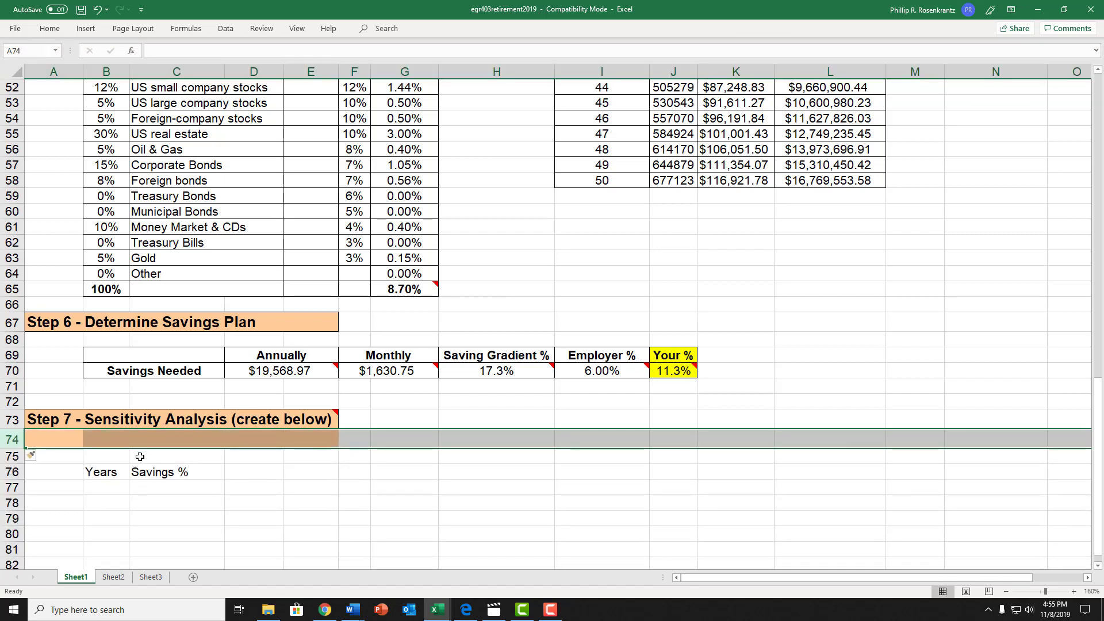
Type the label 'Years until Ret' in C75 above the Savings % heading
{"action": "left_click", "coordinate": [171, 460]}
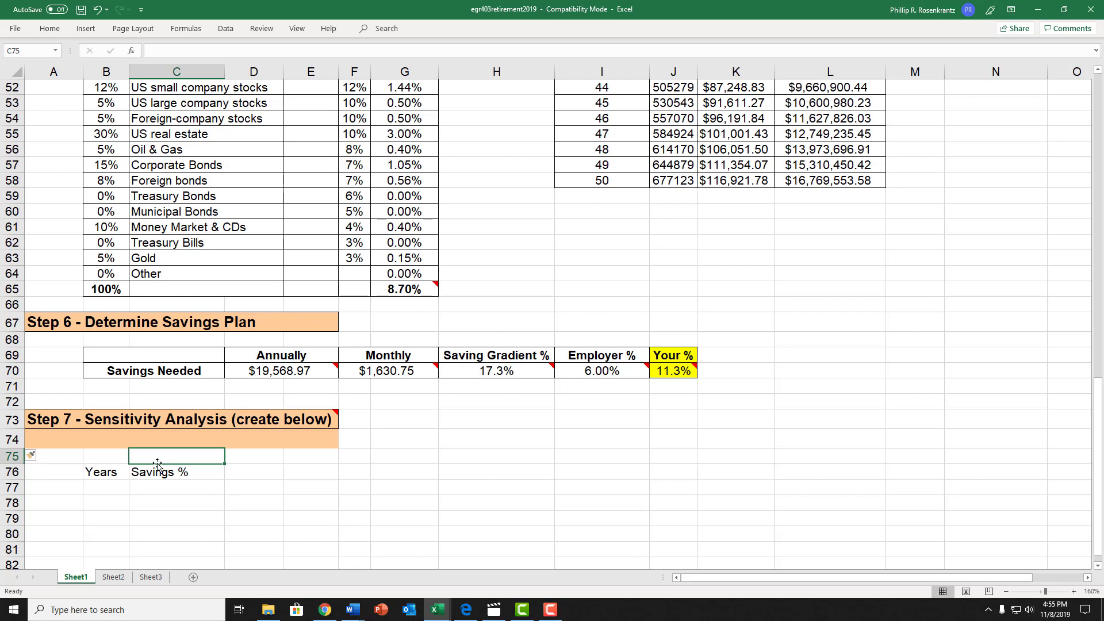
{"action": "type", "text": "Years until"}
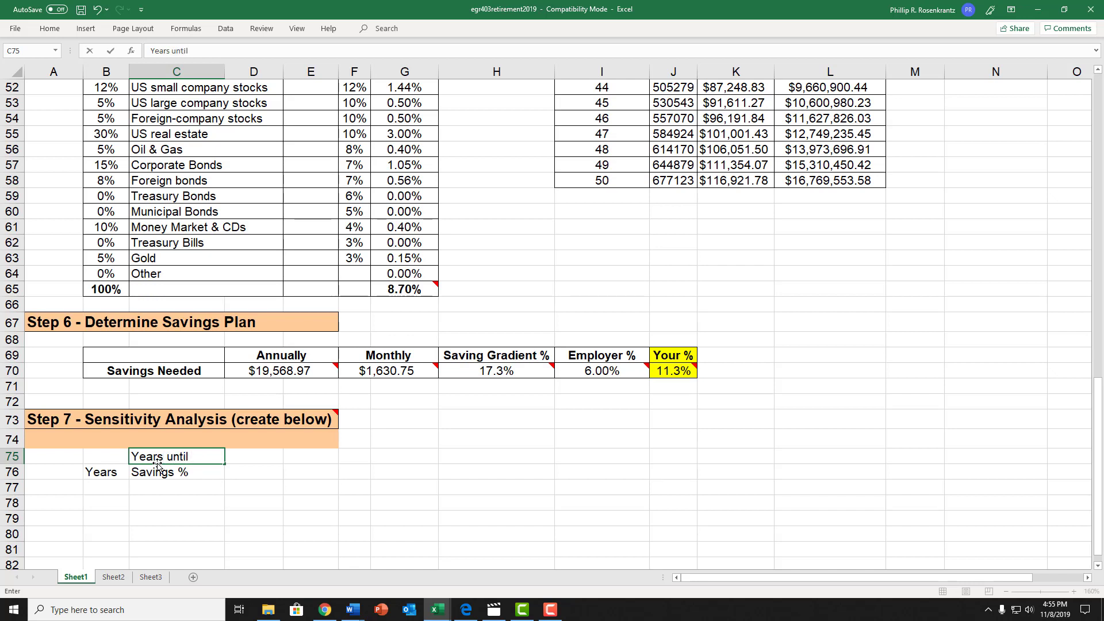
{"action": "type", "text": "Reir"}
{"action": "key", "text": "BackSpace"}
{"action": "key", "text": "BackSpace"}
{"action": "key", "text": "BackSpace"}
{"action": "left_click", "coordinate": [107, 473]}
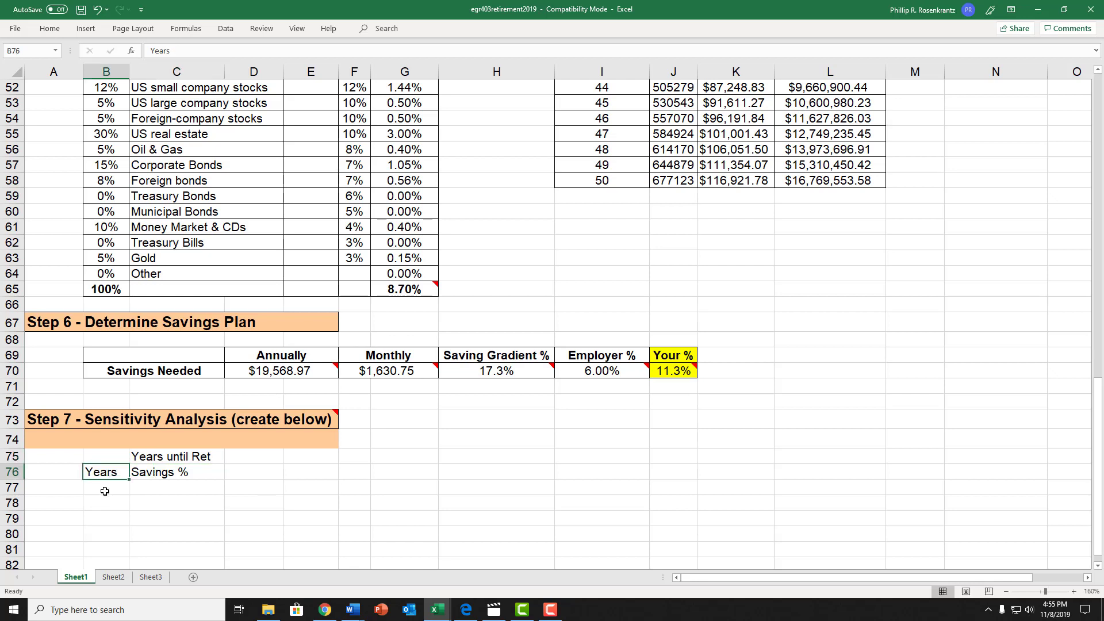
{"action": "left_click", "coordinate": [105, 491]}
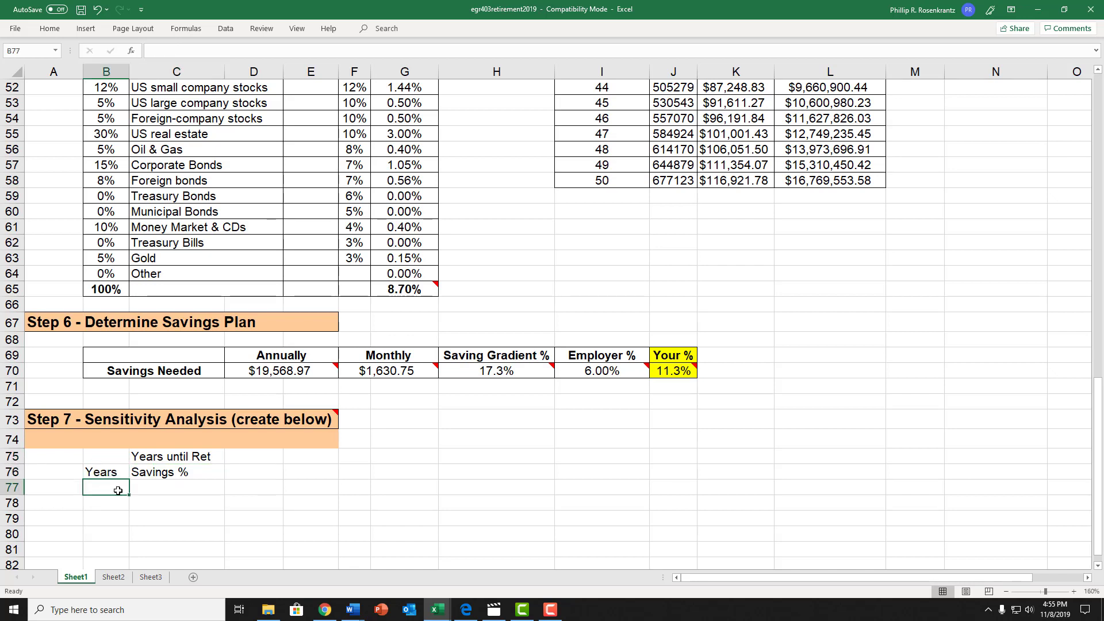
Fill the Years column B77:B81 with 36, 38, 40, 42 and 44
{"action": "left_click", "coordinate": [105, 519]}
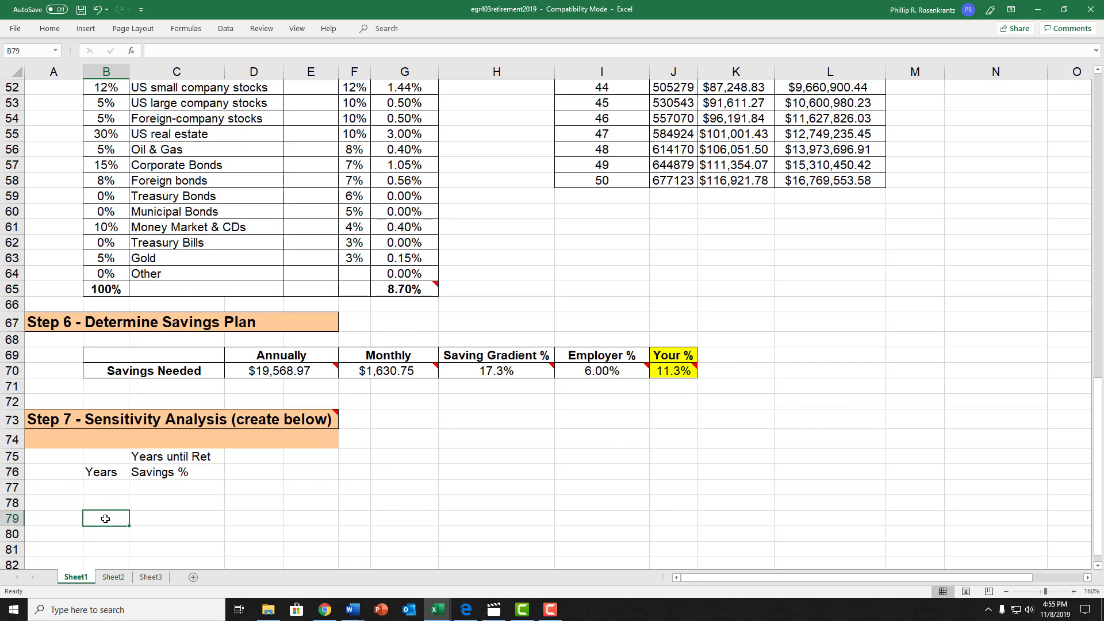
{"action": "type", "text": "40"}
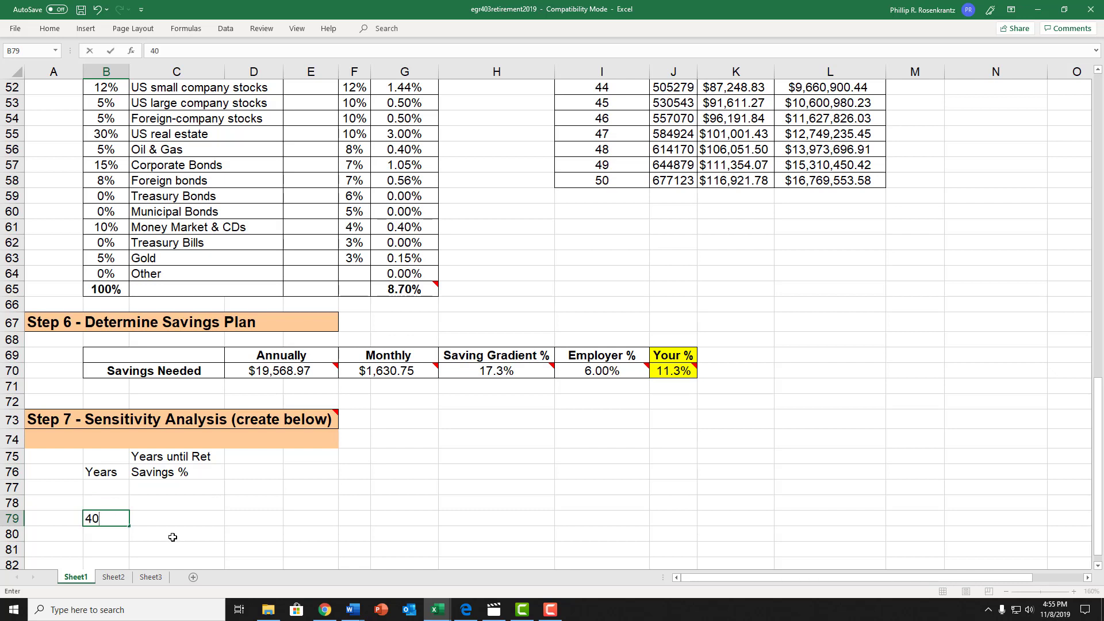
{"action": "left_click", "coordinate": [103, 503]}
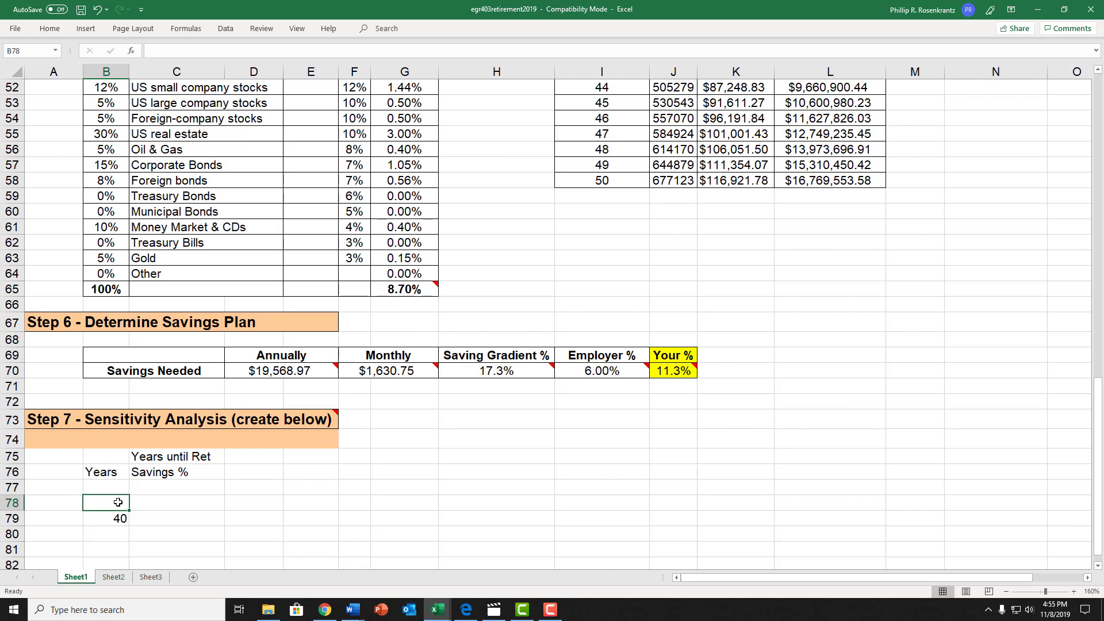
{"action": "type", "text": "38"}
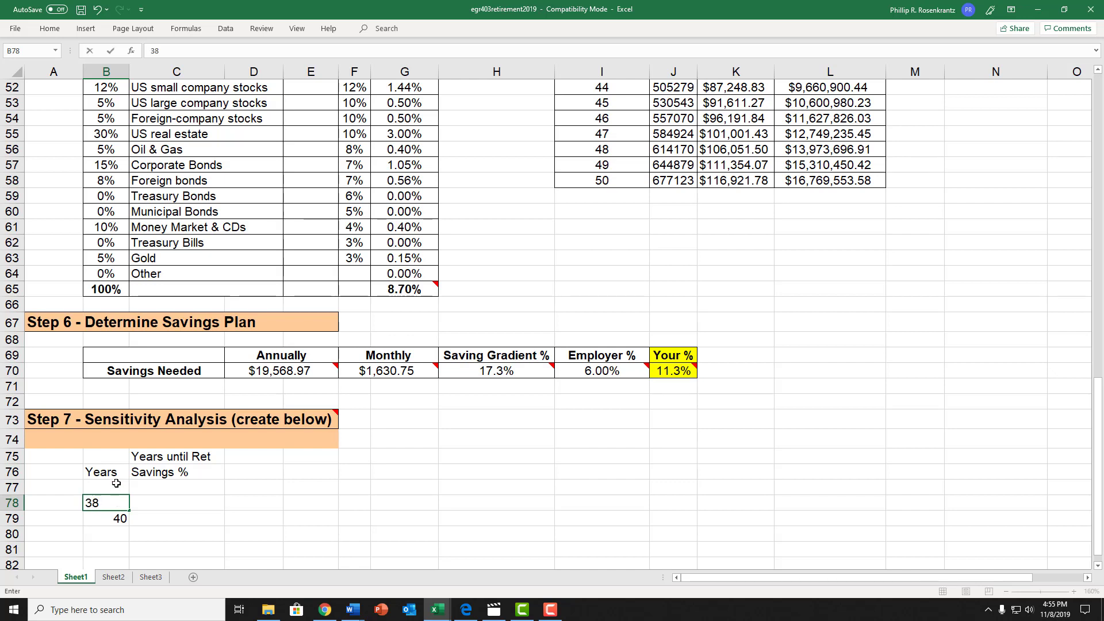
{"action": "left_click", "coordinate": [116, 485]}
{"action": "type", "text": "36"}
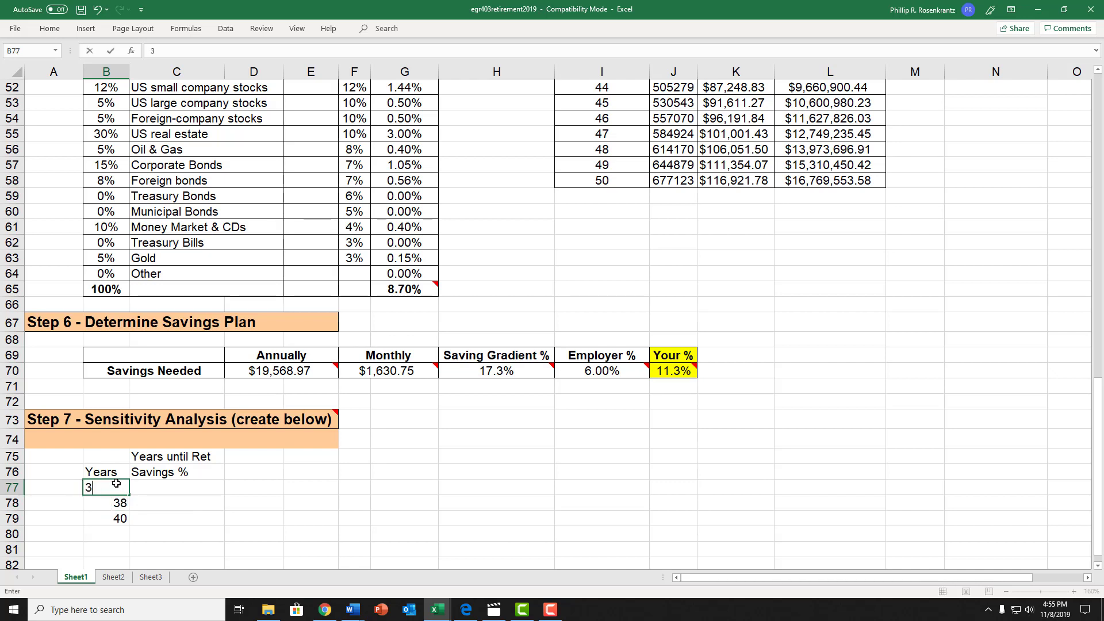
{"action": "left_click", "coordinate": [114, 532]}
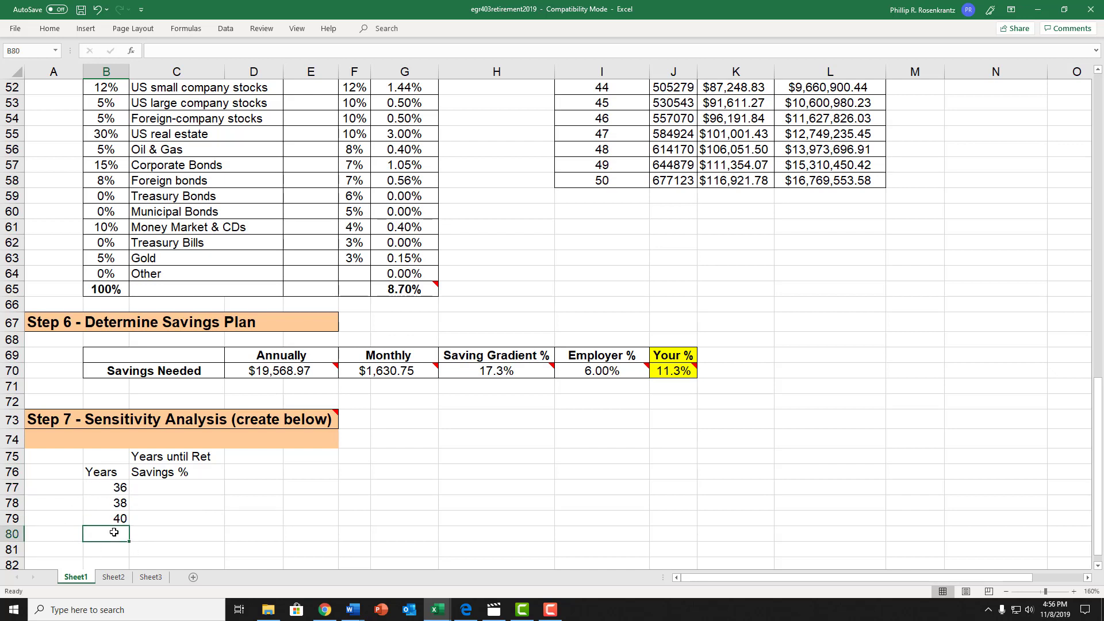
{"action": "type", "text": "42"}
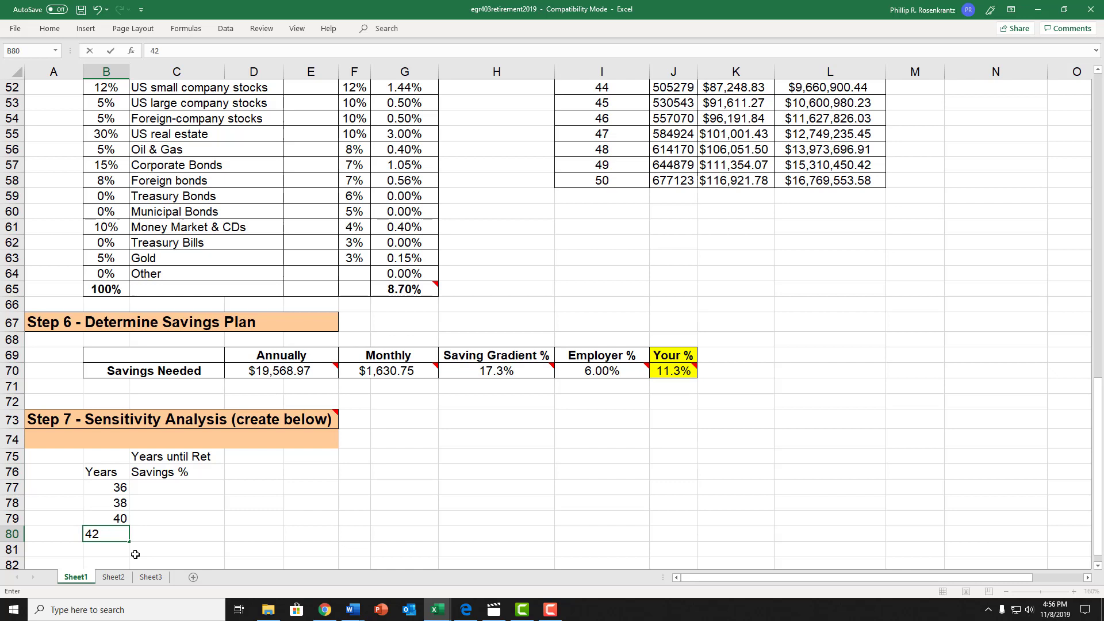
{"action": "left_click", "coordinate": [101, 549]}
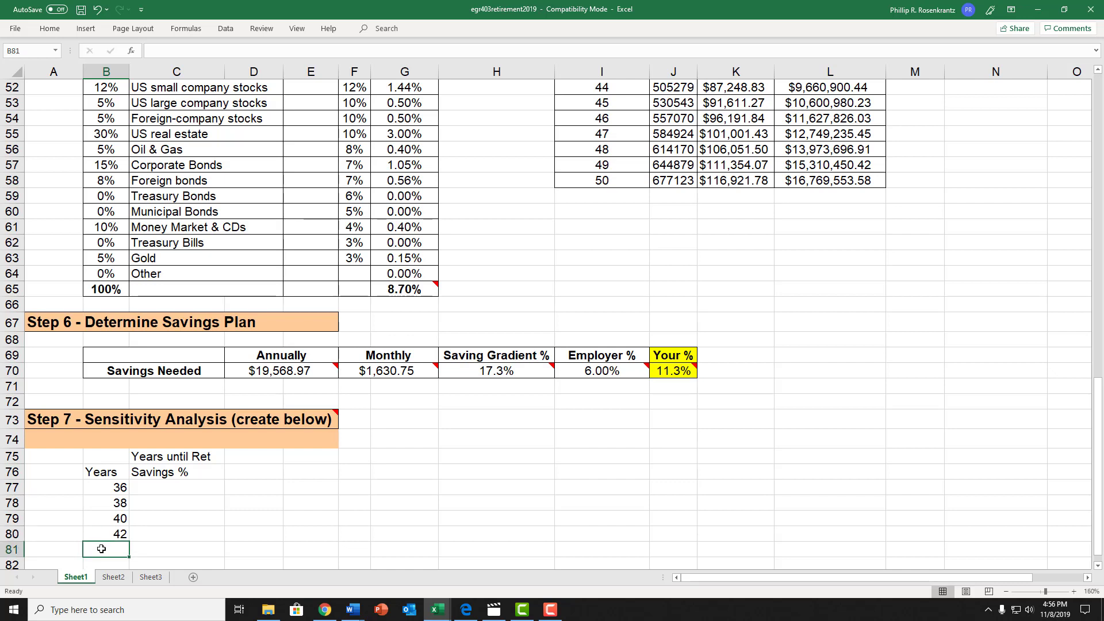
{"action": "type", "text": "44"}
{"action": "left_click", "coordinate": [180, 549]}
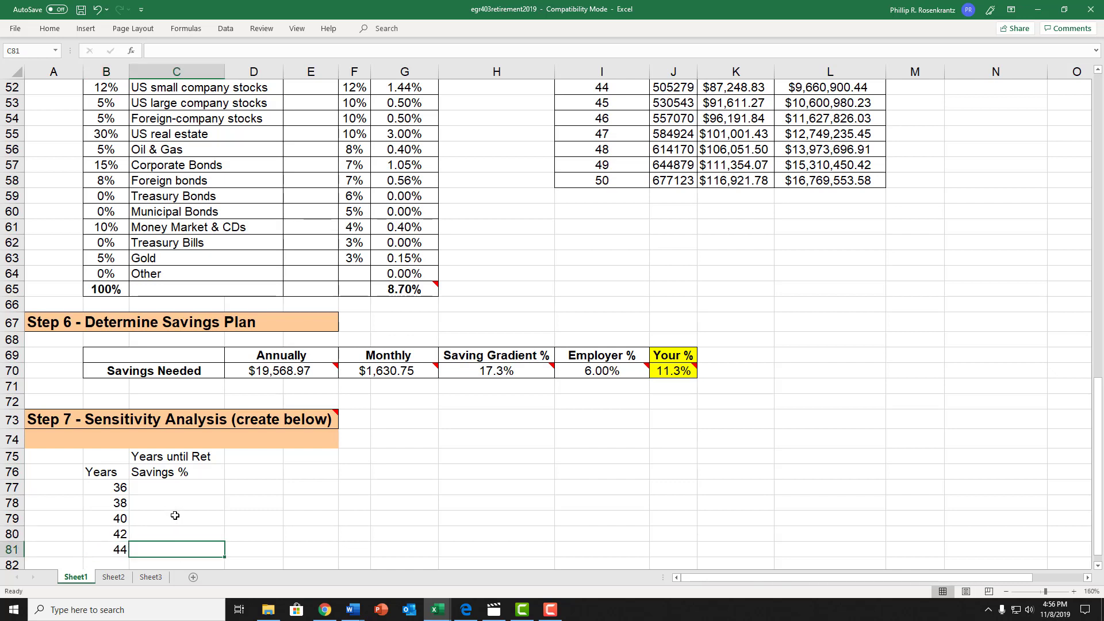
Record 11.3 as the Savings % for 40 years in C79
{"action": "left_click", "coordinate": [175, 518]}
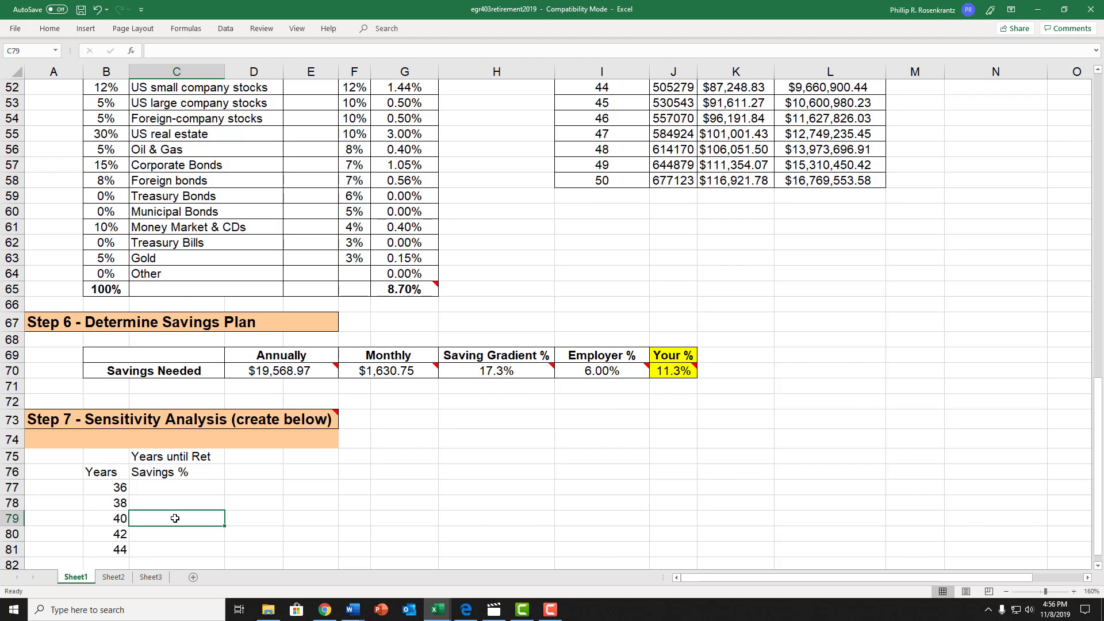
{"action": "type", "text": "11.3"}
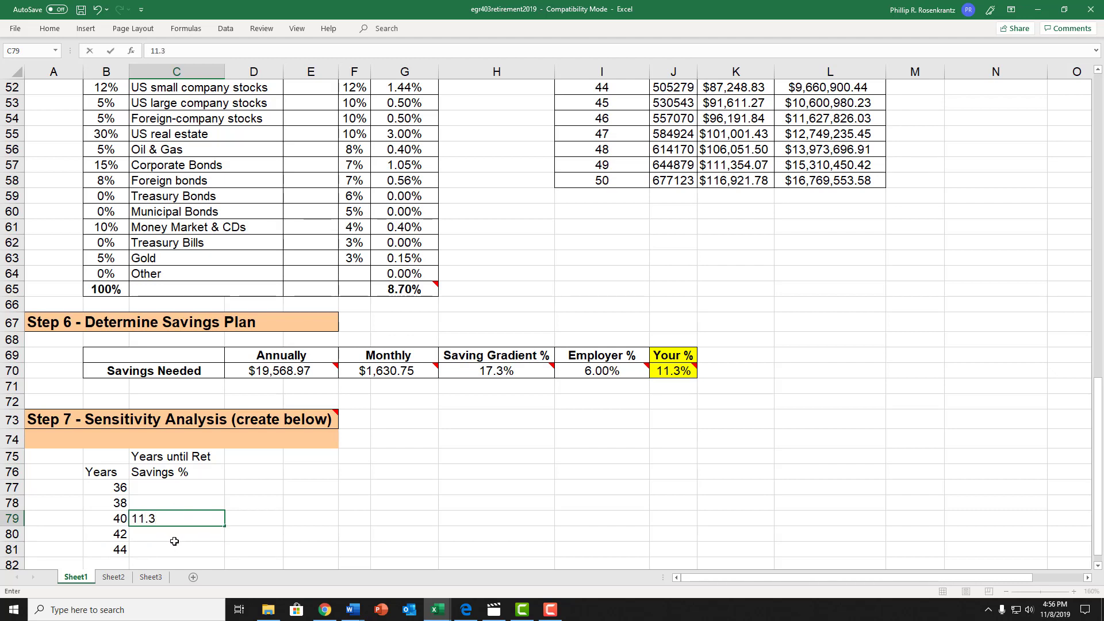
{"action": "key", "text": "Return"}
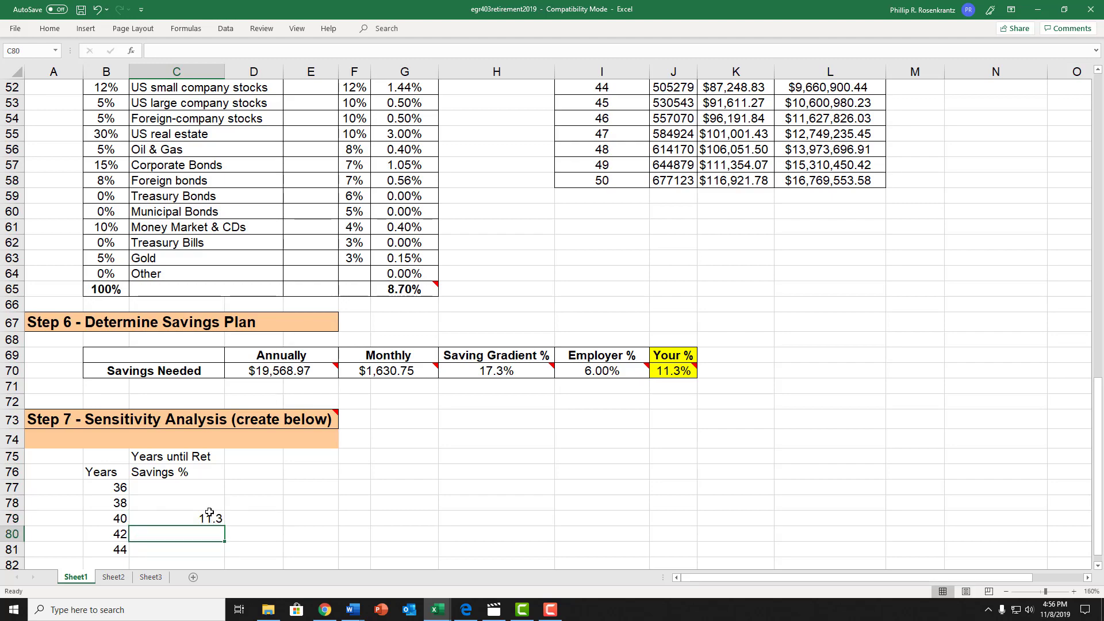
{"action": "scroll", "coordinate": [210, 513], "scroll_direction": "up", "scroll_amount": 13}
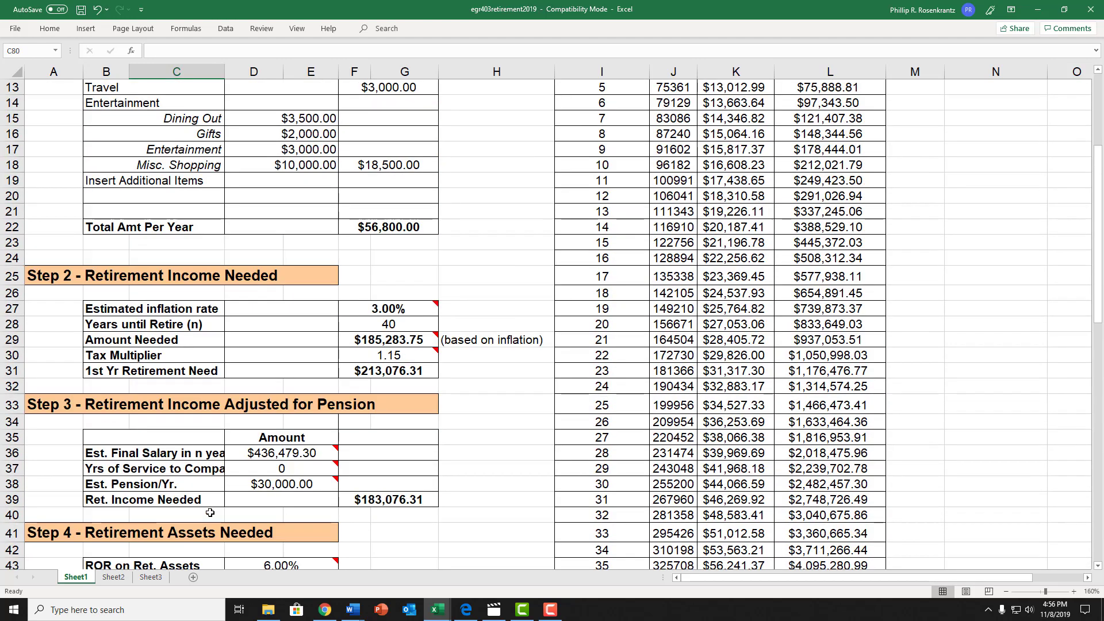
Set Years until Retire in F28 to 36
{"action": "scroll", "coordinate": [209, 513], "scroll_direction": "up", "scroll_amount": 4}
{"action": "scroll", "coordinate": [210, 512], "scroll_direction": "down", "scroll_amount": 2}
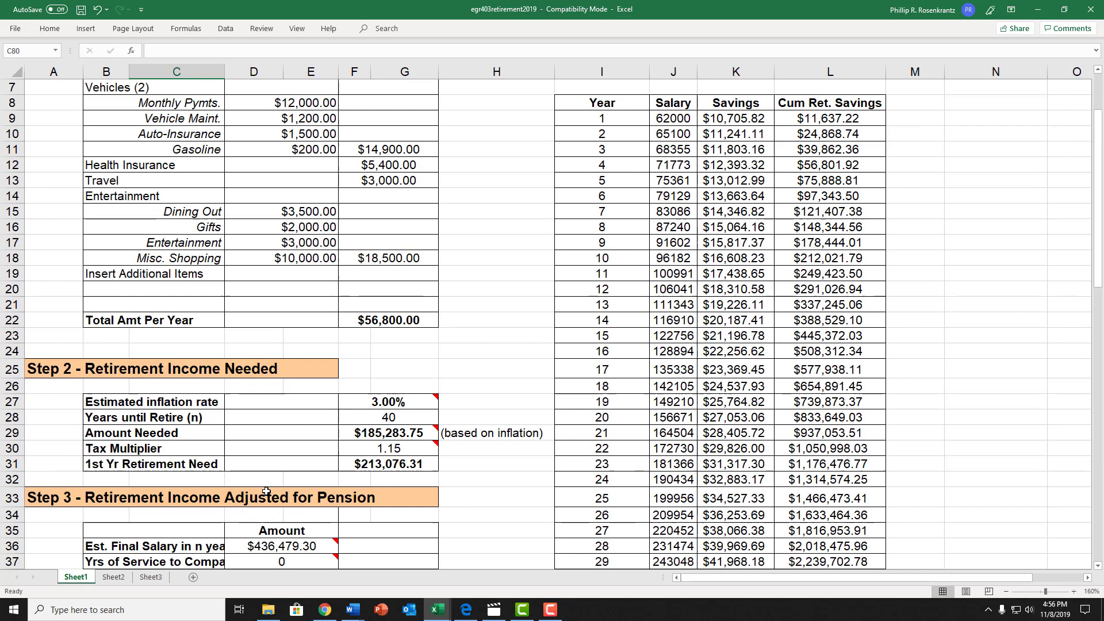
{"action": "left_click", "coordinate": [392, 418]}
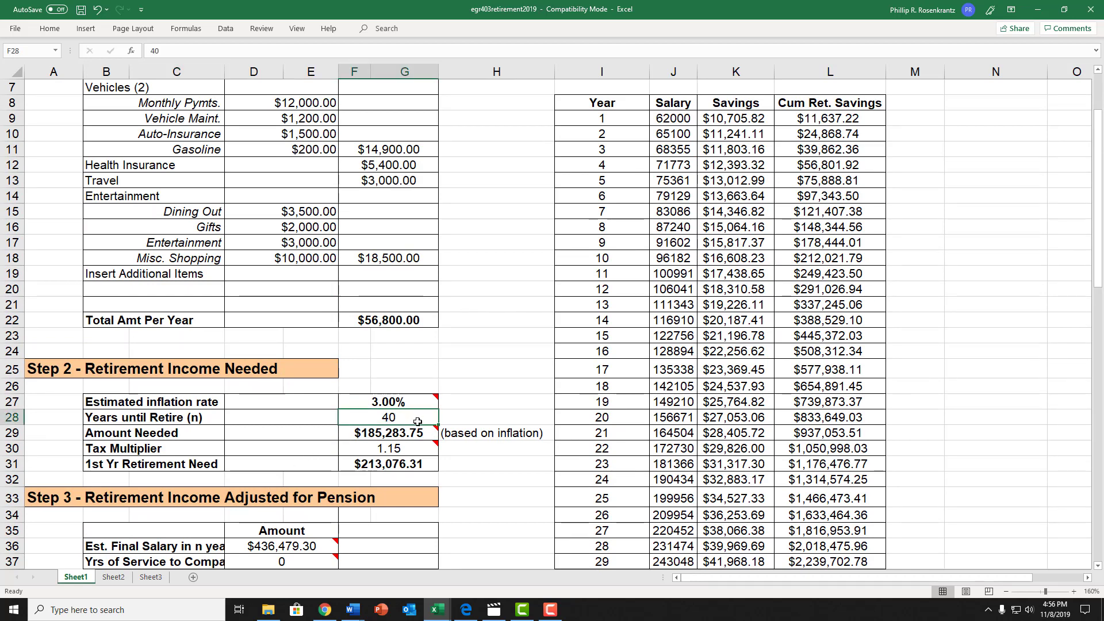
{"action": "type", "text": "36"}
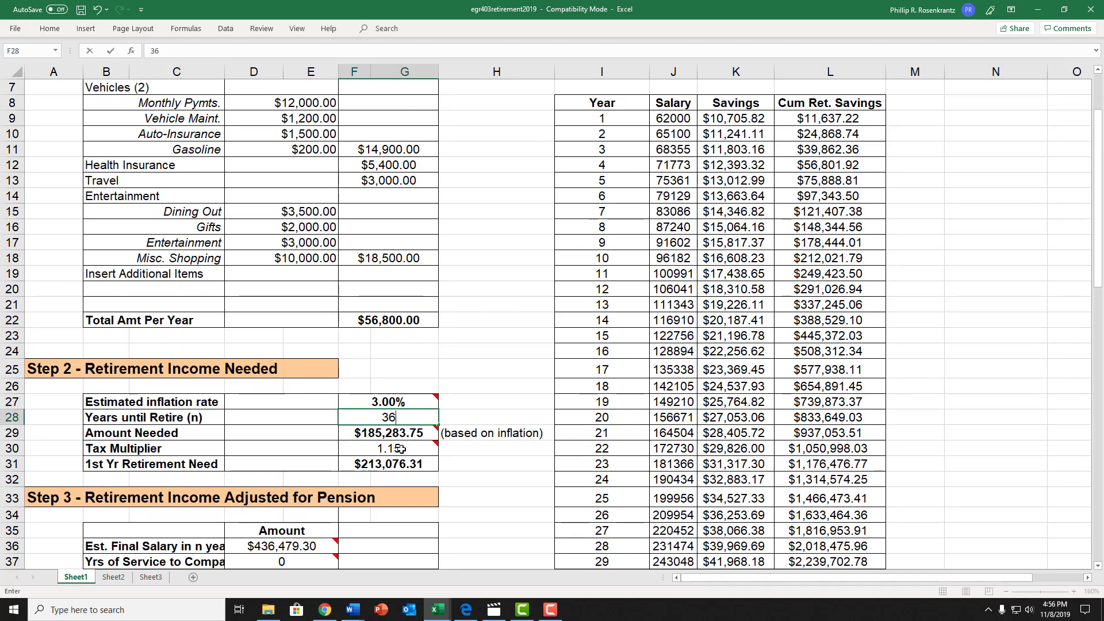
{"action": "mouse_move", "coordinate": [398, 428]}
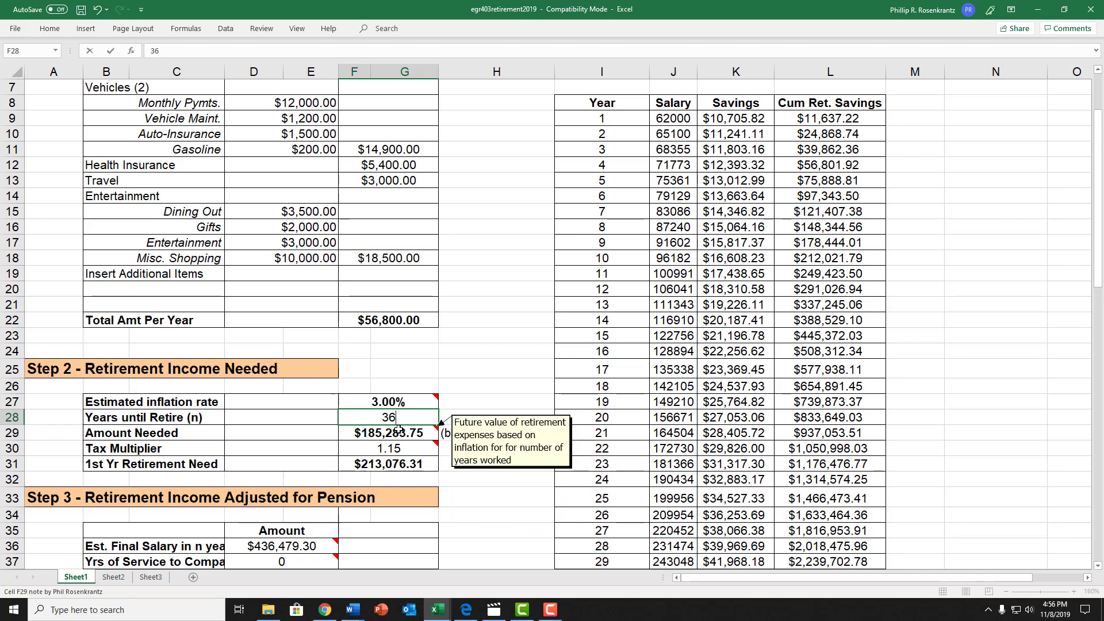
{"action": "key", "text": "Return"}
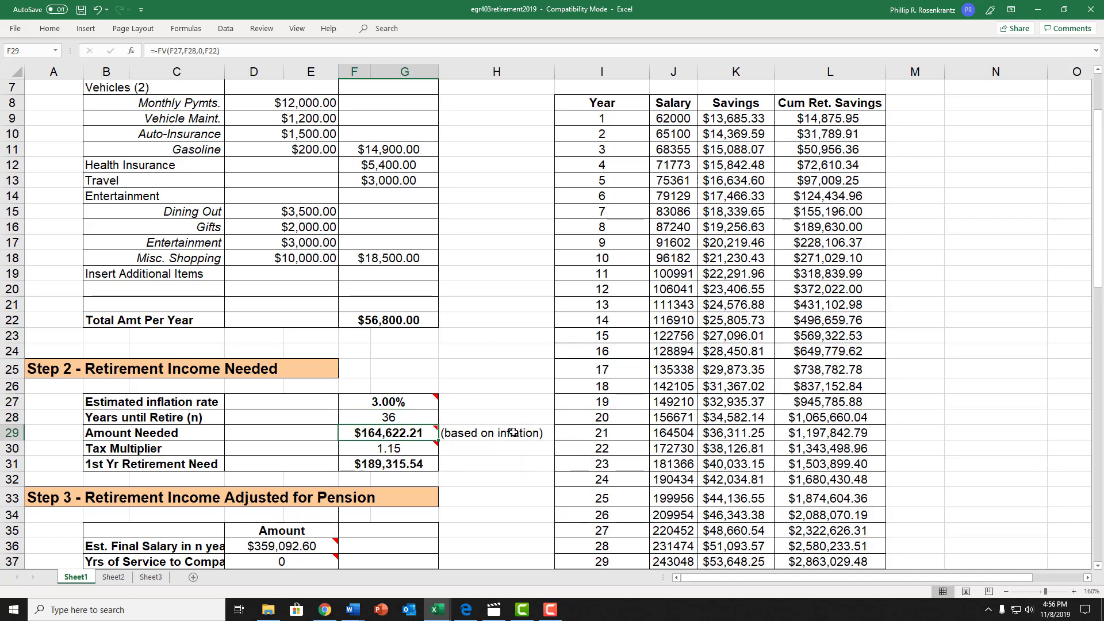
Record 16.1 as the Savings % for 36 years in C77
{"action": "scroll", "coordinate": [515, 438], "scroll_direction": "down", "scroll_amount": 4}
{"action": "scroll", "coordinate": [516, 439], "scroll_direction": "down", "scroll_amount": 9}
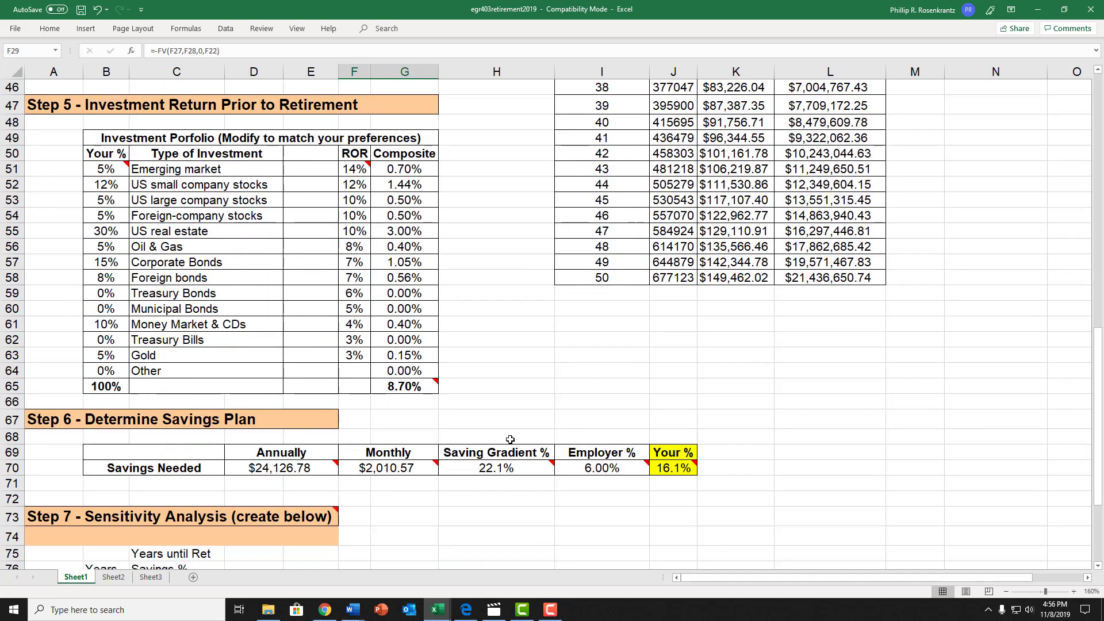
{"action": "scroll", "coordinate": [682, 468], "scroll_direction": "down", "scroll_amount": 2}
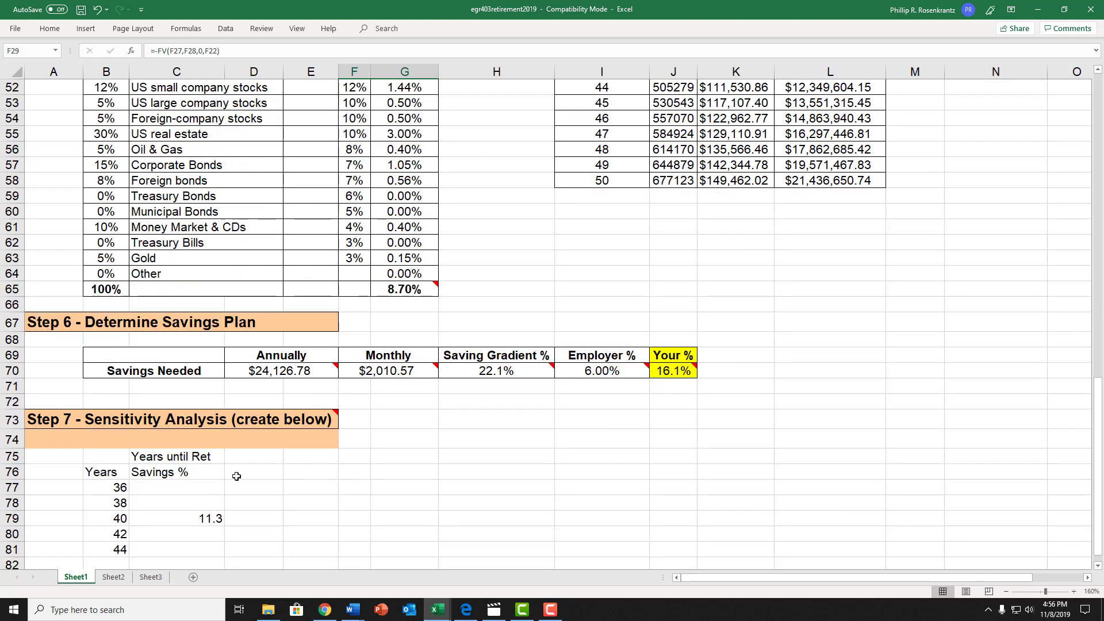
{"action": "left_click", "coordinate": [198, 488]}
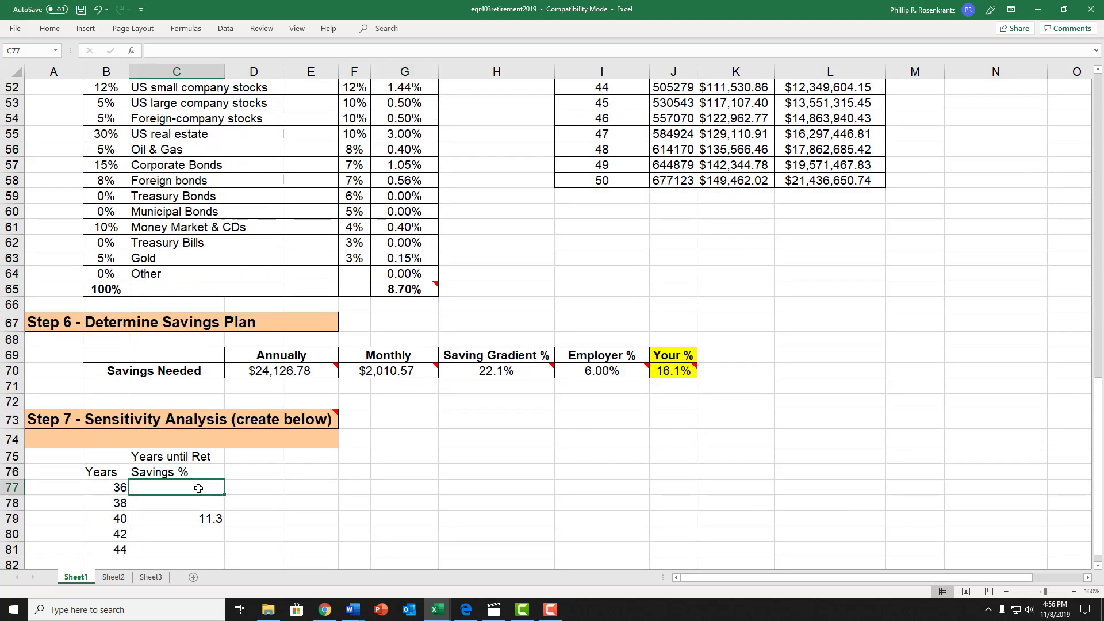
{"action": "type", "text": "16.1"}
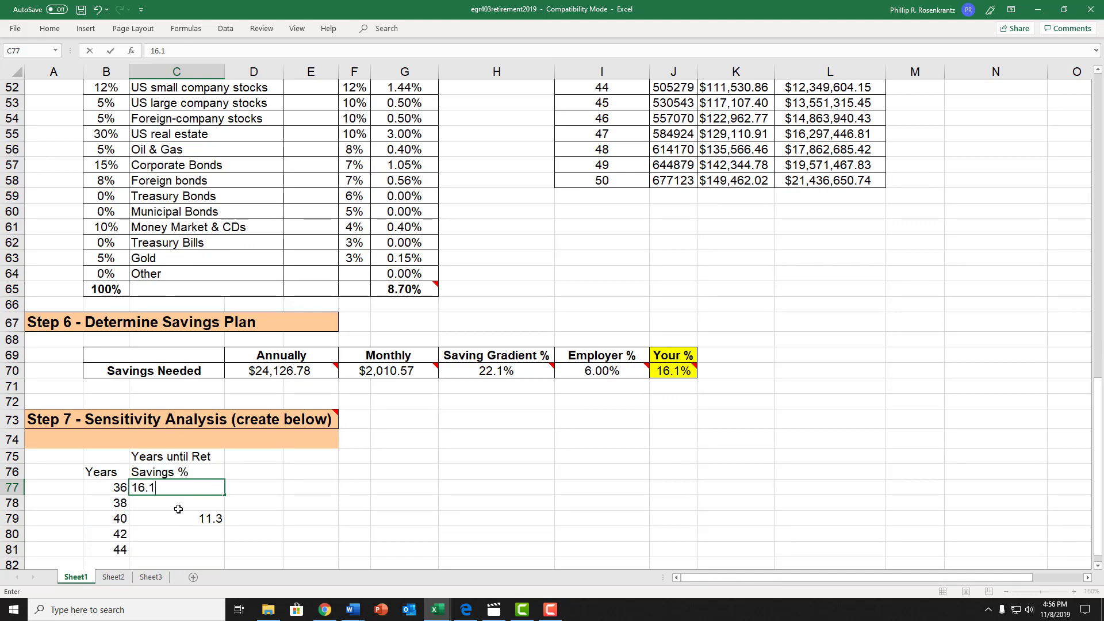
{"action": "left_click", "coordinate": [178, 504]}
{"action": "scroll", "coordinate": [272, 439], "scroll_direction": "up", "scroll_amount": 14}
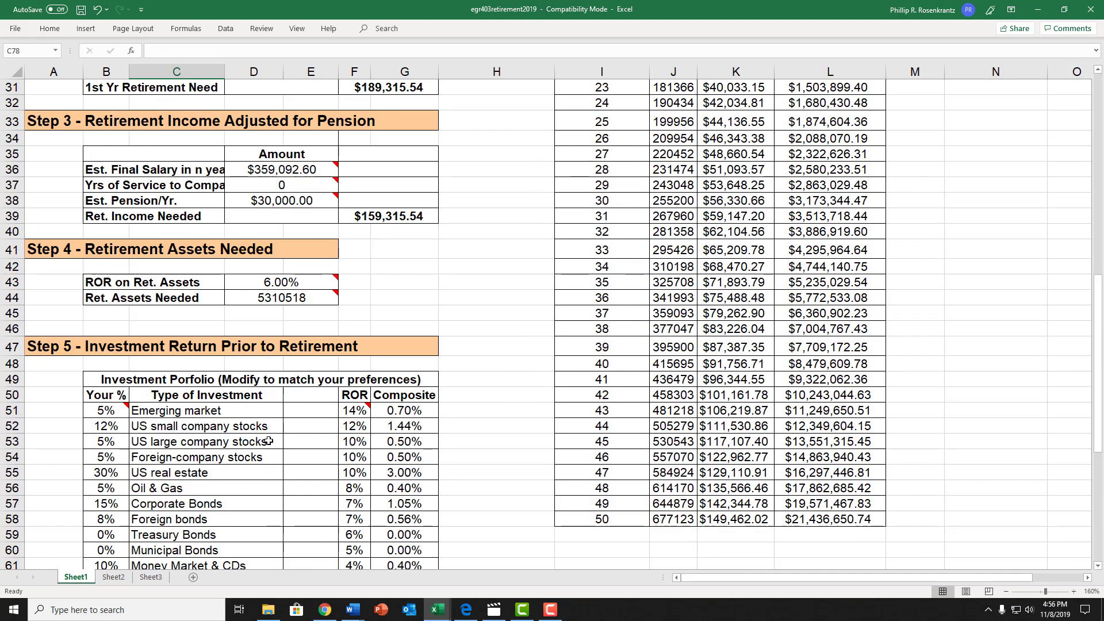
Change Years until Retire in F28 to 38
{"action": "left_click", "coordinate": [403, 372]}
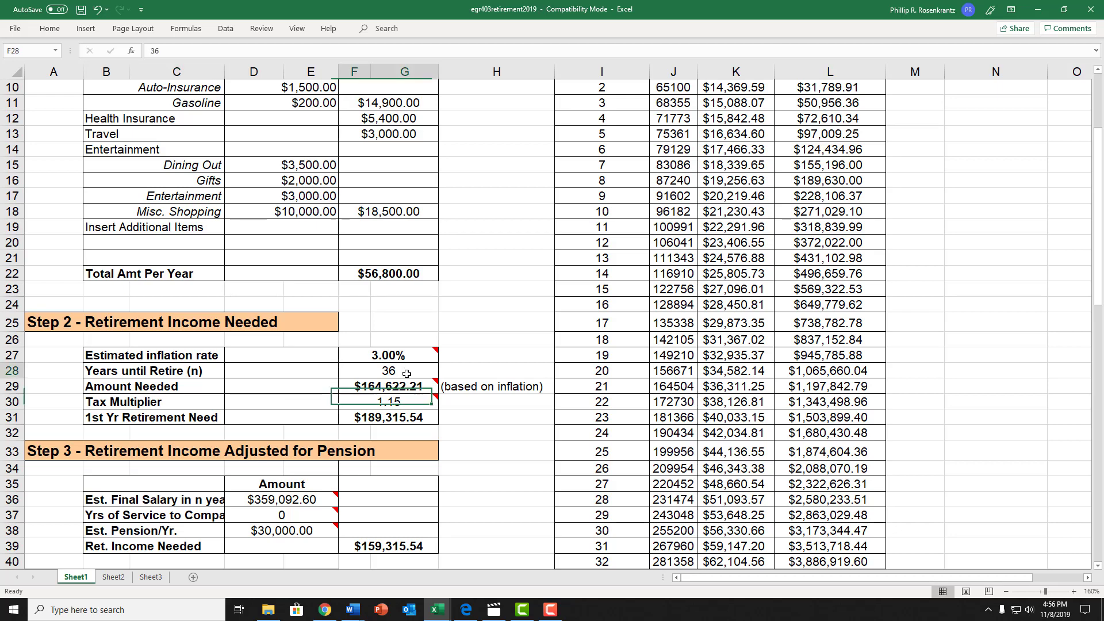
{"action": "type", "text": "38"}
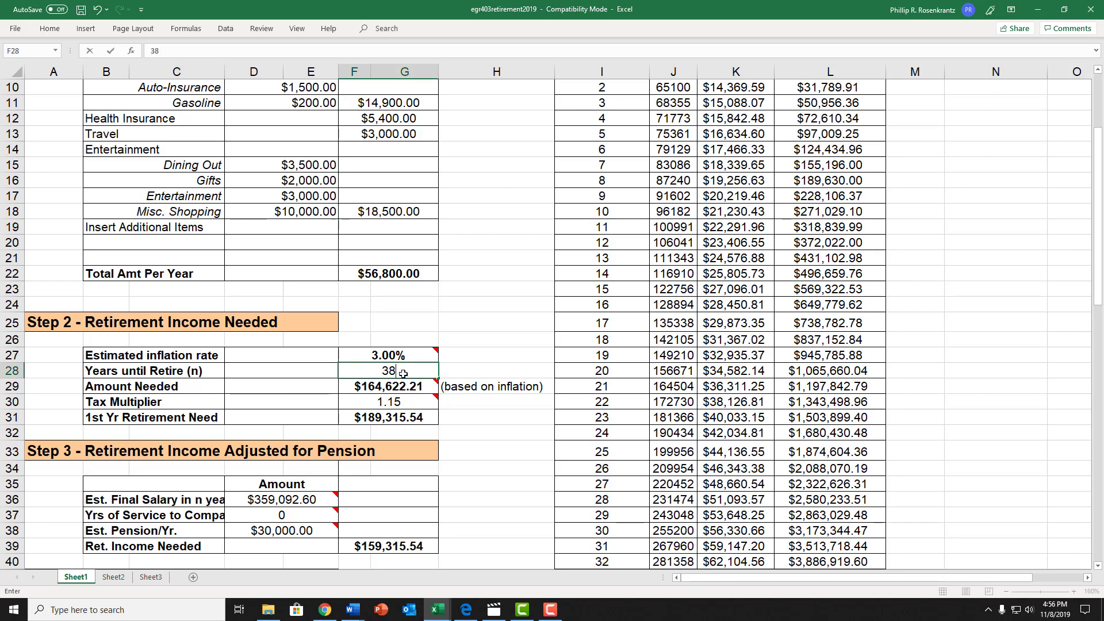
{"action": "key", "text": "Return"}
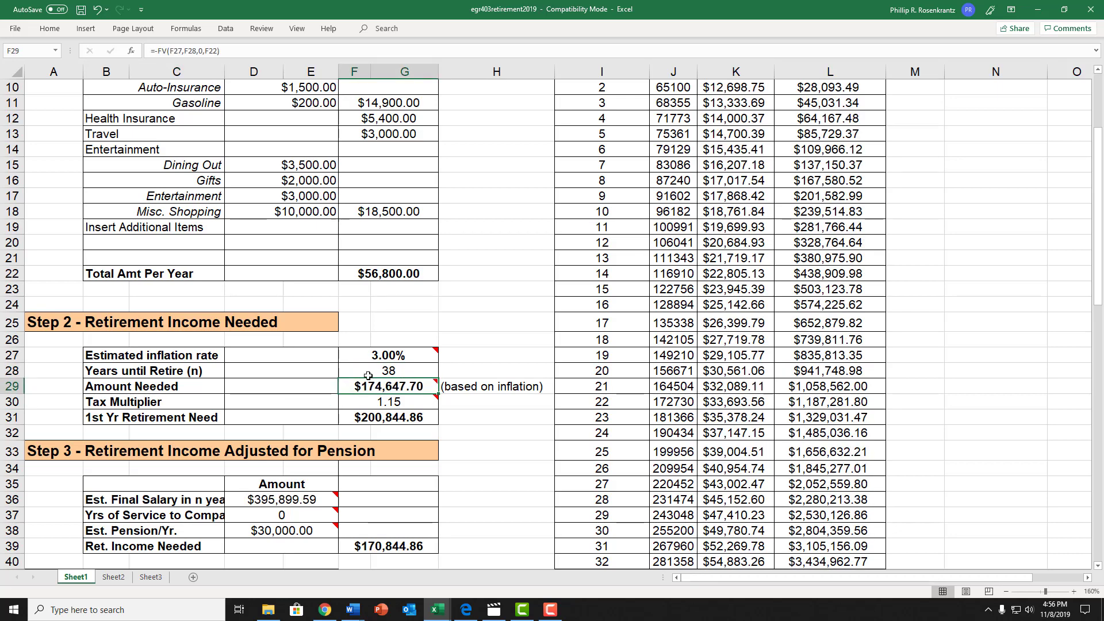
Record 13.5 as the Savings % for 38 years in C78
{"action": "scroll", "coordinate": [319, 401], "scroll_direction": "down", "scroll_amount": 10}
{"action": "scroll", "coordinate": [320, 401], "scroll_direction": "down", "scroll_amount": 2}
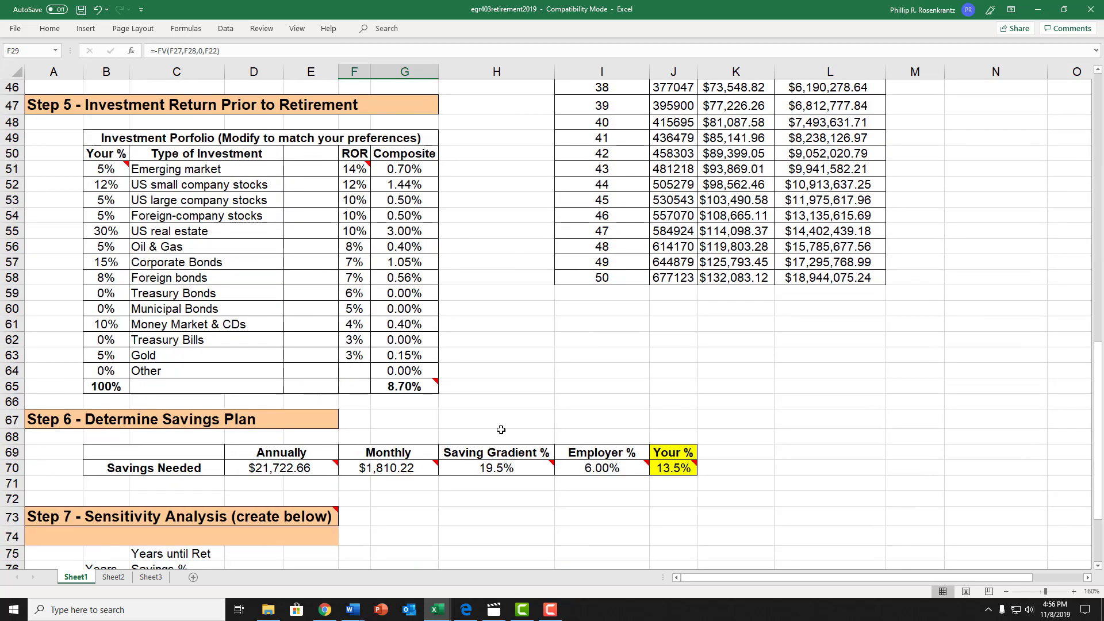
{"action": "scroll", "coordinate": [358, 529], "scroll_direction": "down", "scroll_amount": 2}
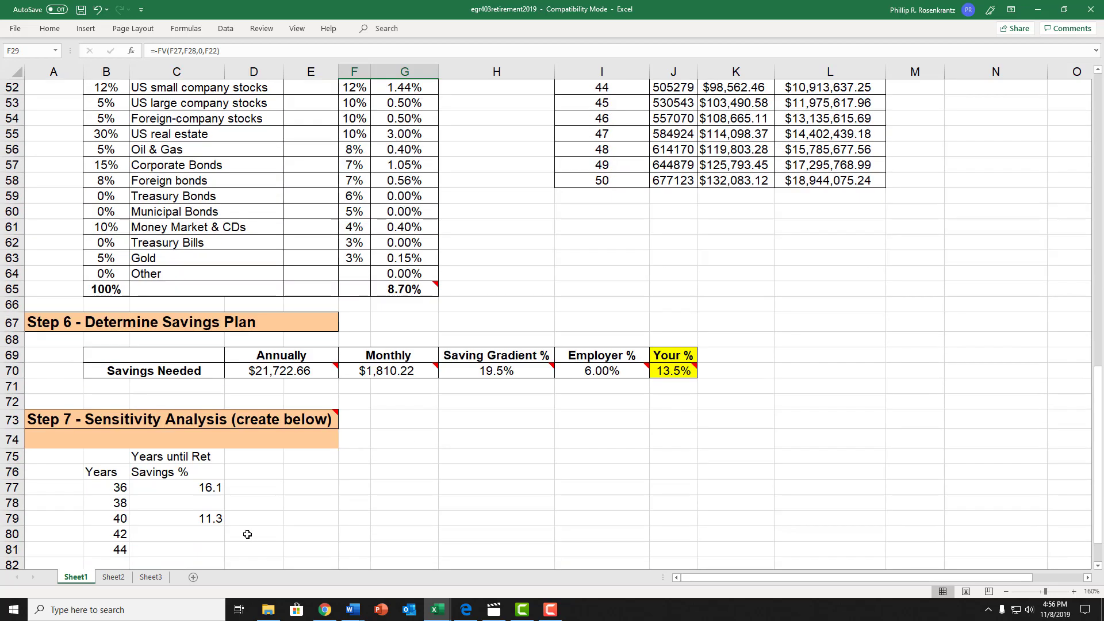
{"action": "left_click", "coordinate": [199, 503]}
{"action": "type", "text": "13.5"}
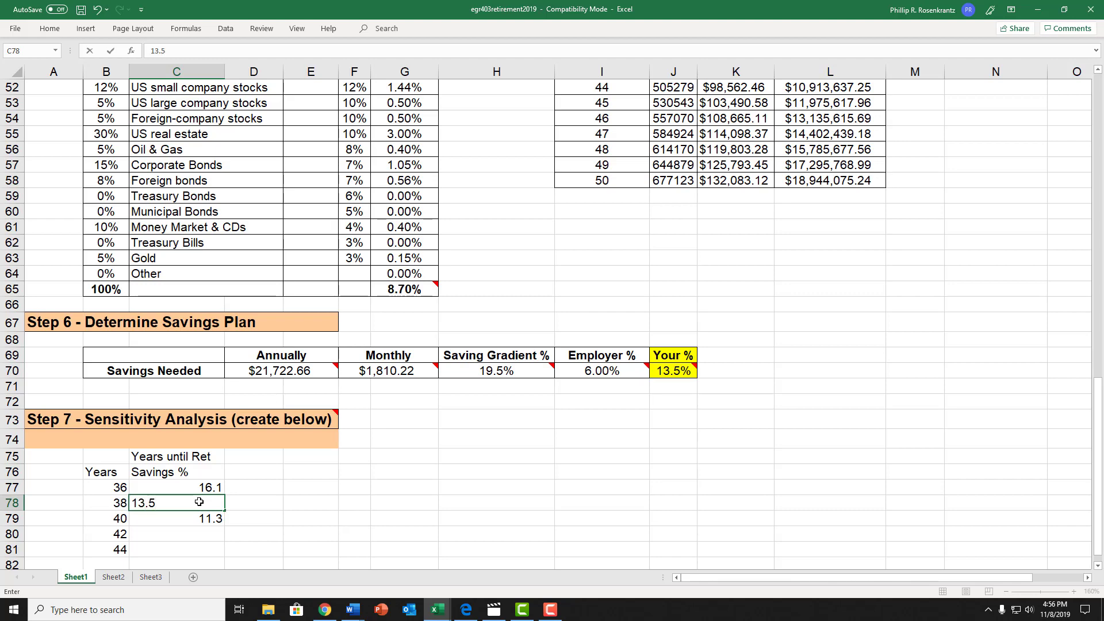
{"action": "key", "text": "Return"}
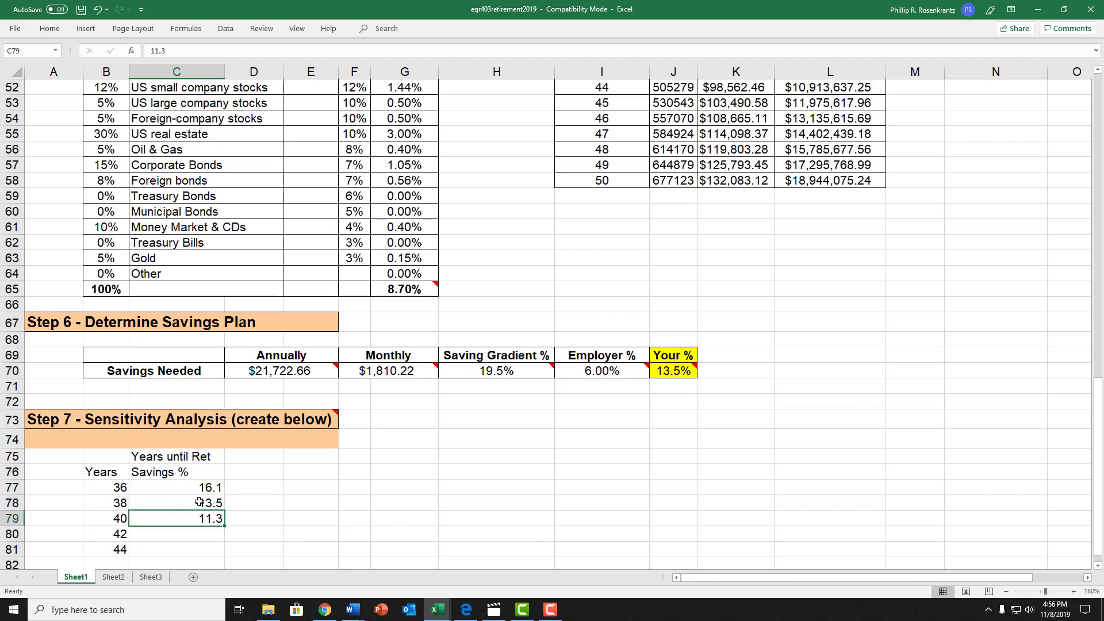
{"action": "scroll", "coordinate": [299, 487], "scroll_direction": "up", "scroll_amount": 3}
{"action": "scroll", "coordinate": [300, 487], "scroll_direction": "up", "scroll_amount": 10}
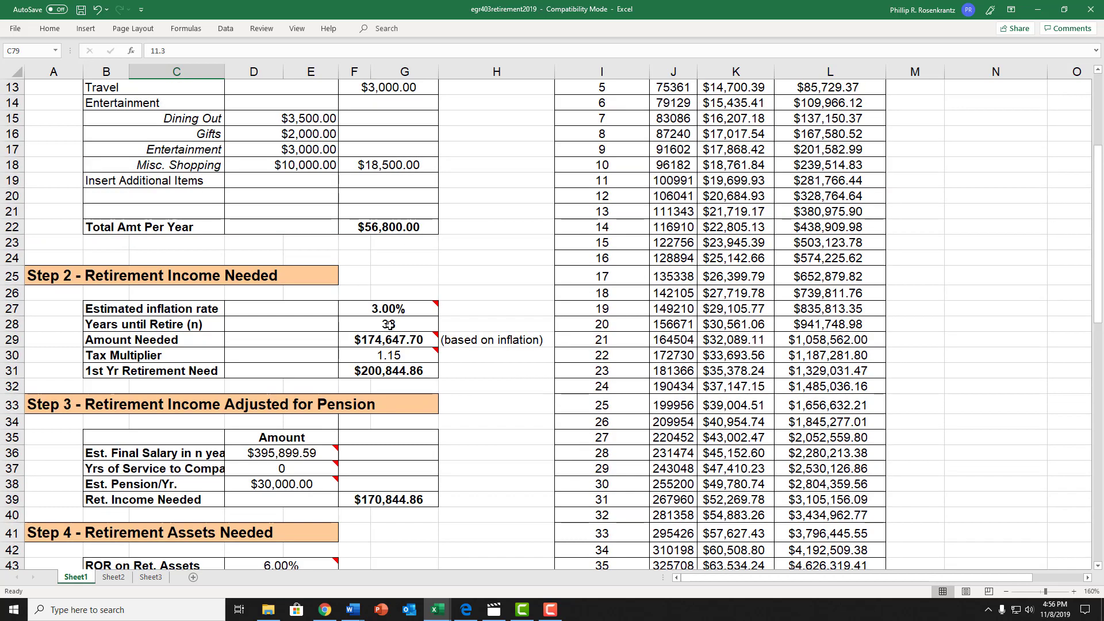
Set Years until Retire to 42 and record 9.3 as its Savings % in C80
{"action": "left_click", "coordinate": [390, 325]}
{"action": "type", "text": "42"}
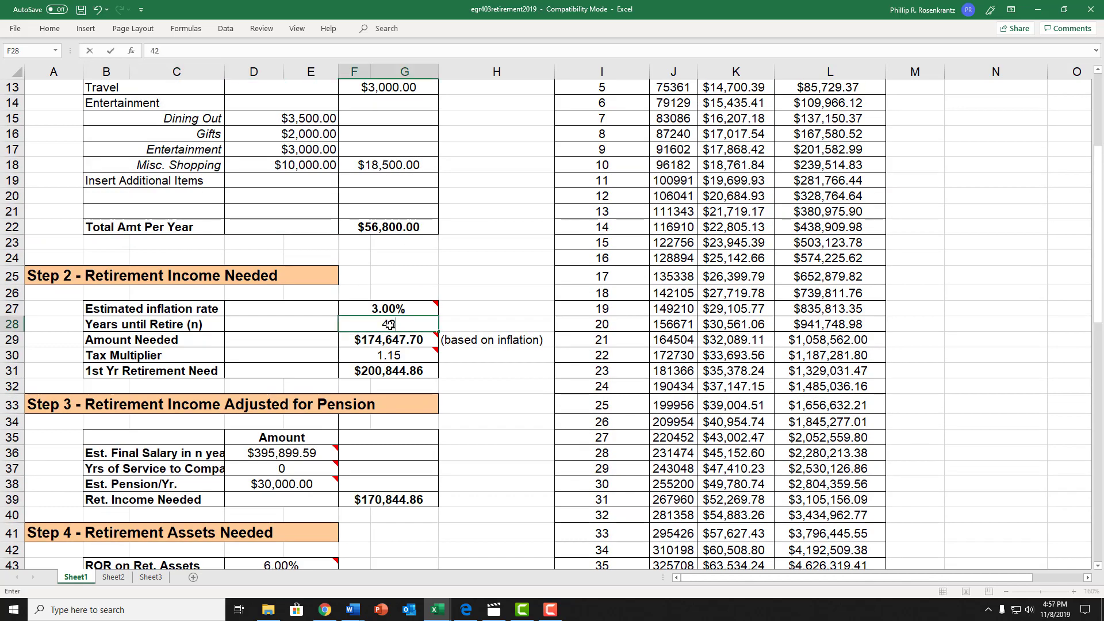
{"action": "key", "text": "Return"}
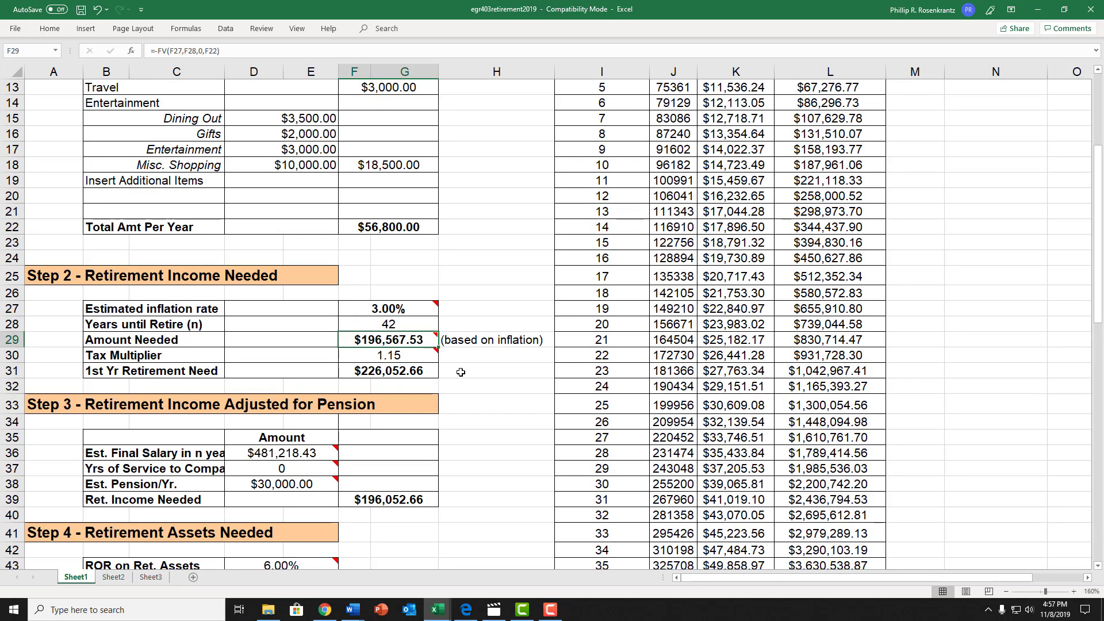
{"action": "scroll", "coordinate": [466, 386], "scroll_direction": "down", "scroll_amount": 15}
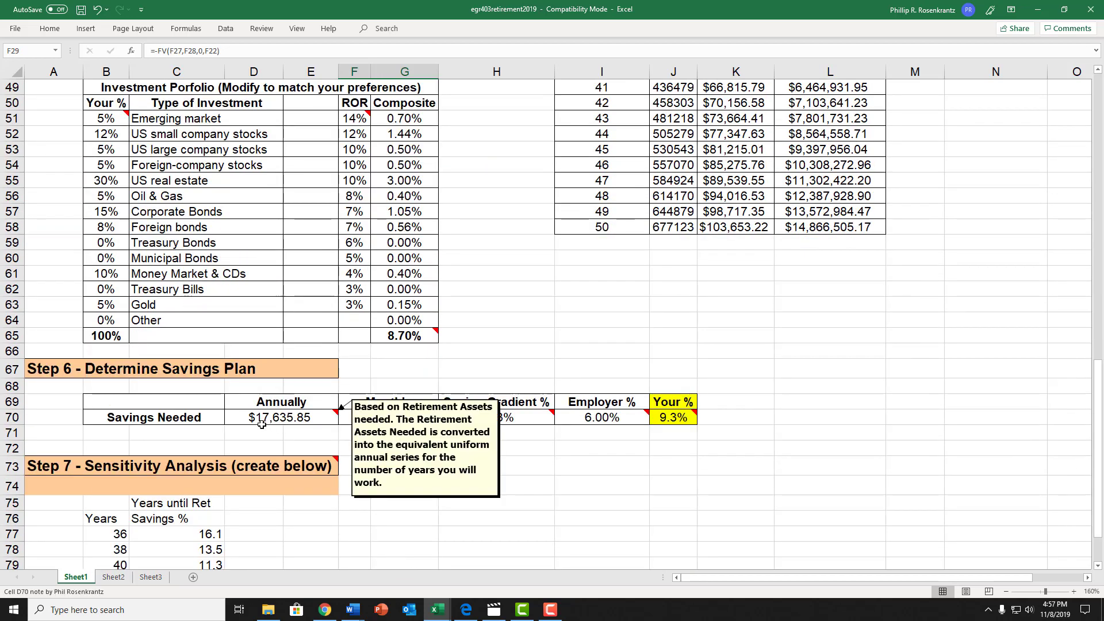
{"action": "left_click", "coordinate": [208, 440]}
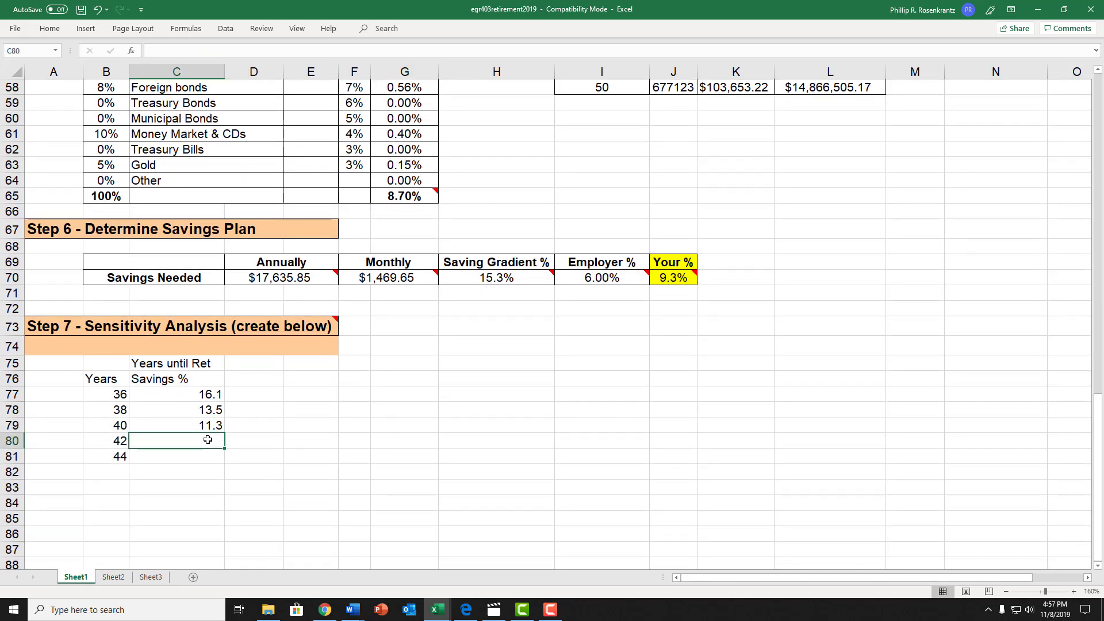
{"action": "type", "text": "9.3"}
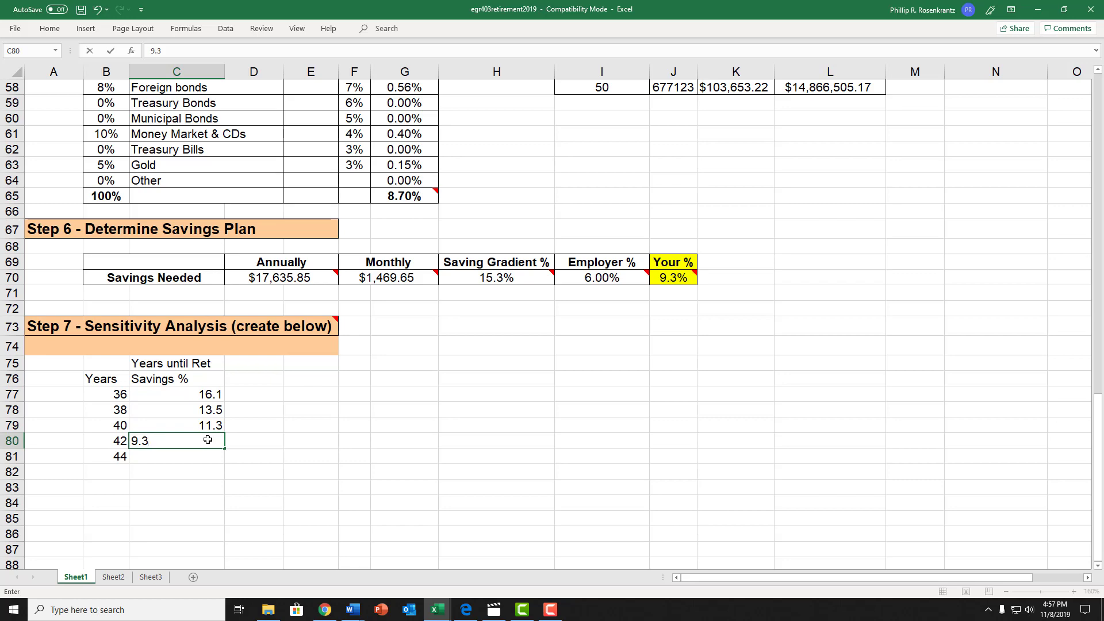
{"action": "key", "text": "Return"}
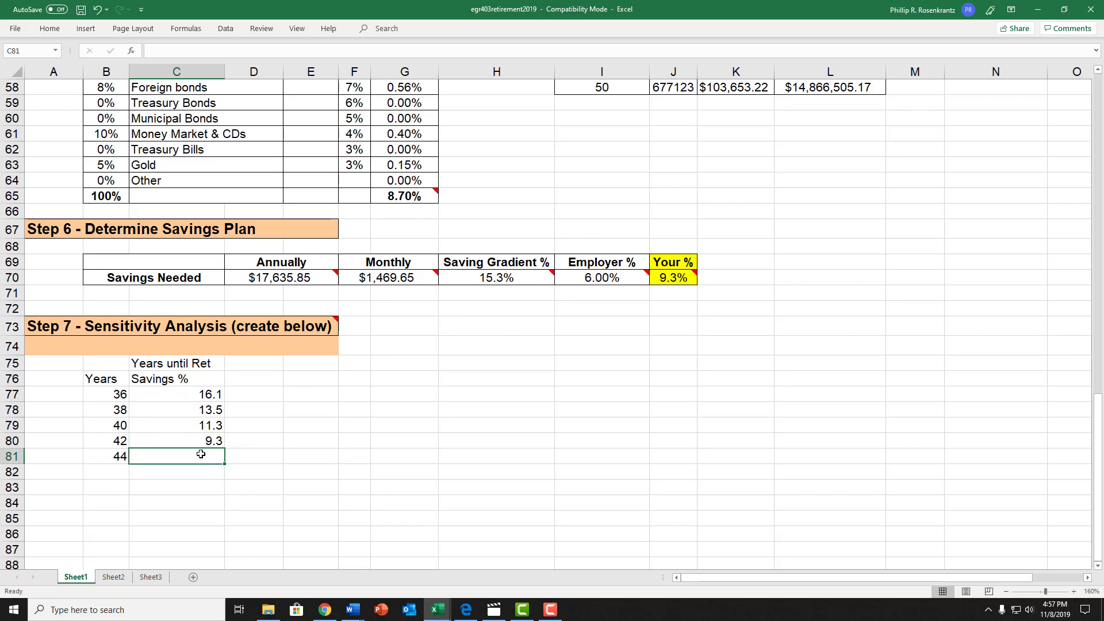
Change Years until Retire to 44 and record 7.6 as its Savings % in C81
{"action": "scroll", "coordinate": [200, 454], "scroll_direction": "up", "scroll_amount": 16}
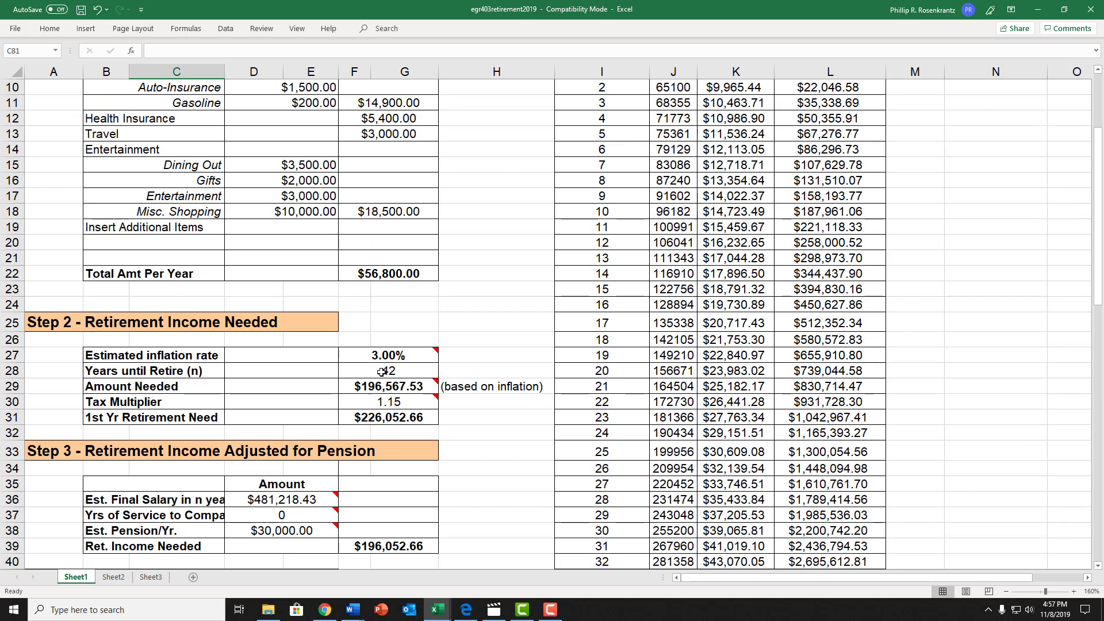
{"action": "left_click", "coordinate": [382, 372]}
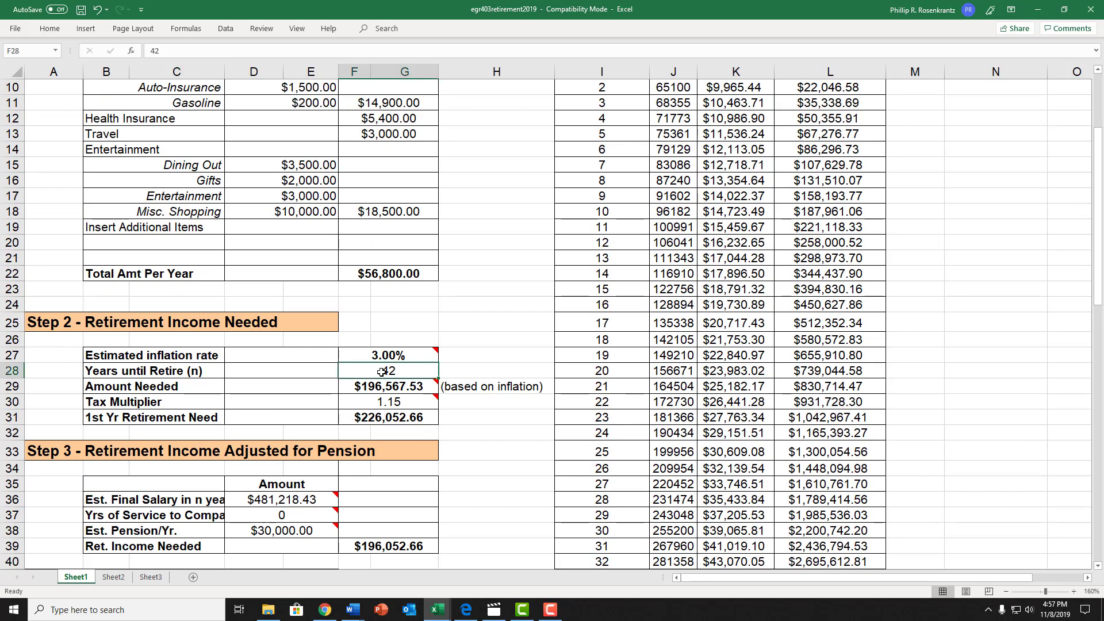
{"action": "type", "text": "44"}
{"action": "key", "text": "Return"}
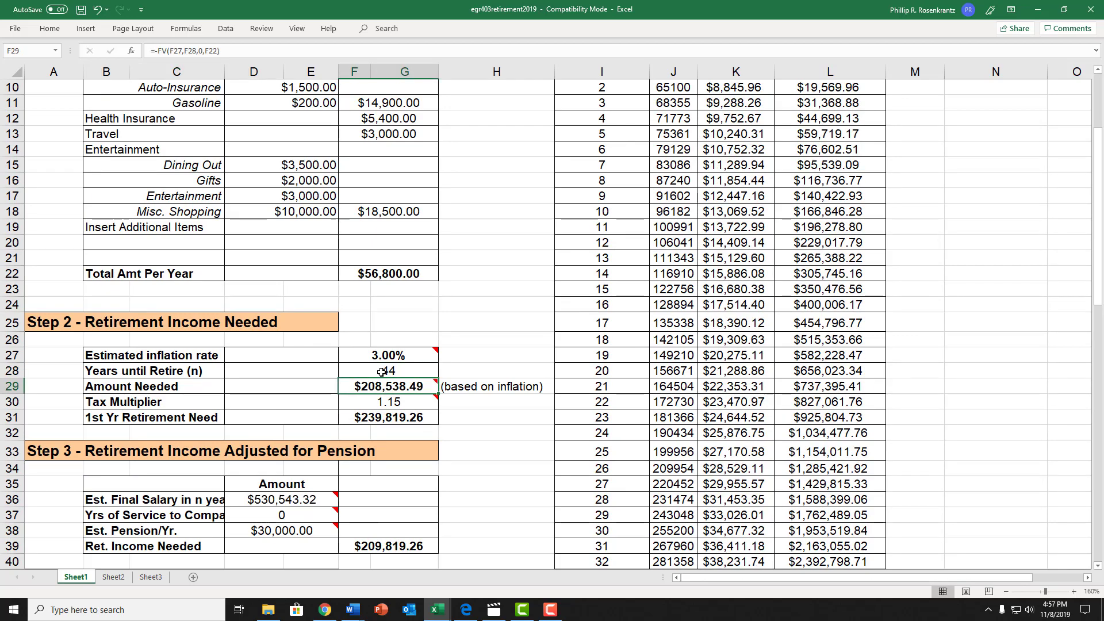
{"action": "scroll", "coordinate": [349, 412], "scroll_direction": "down", "scroll_amount": 3}
{"action": "scroll", "coordinate": [349, 411], "scroll_direction": "down", "scroll_amount": 11}
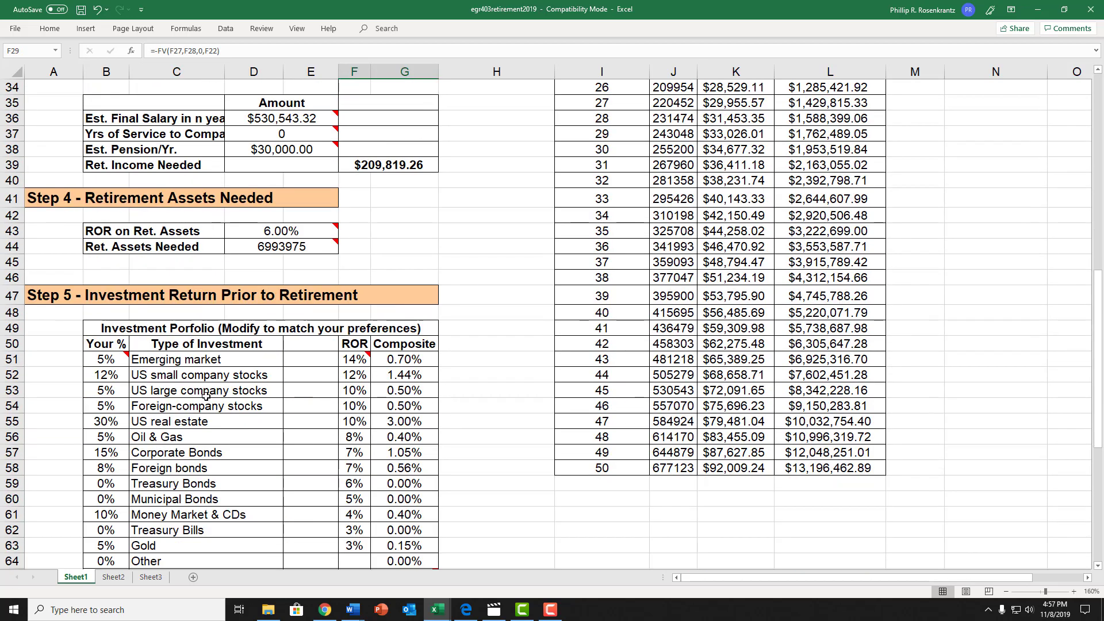
{"action": "scroll", "coordinate": [233, 536], "scroll_direction": "down", "scroll_amount": 1}
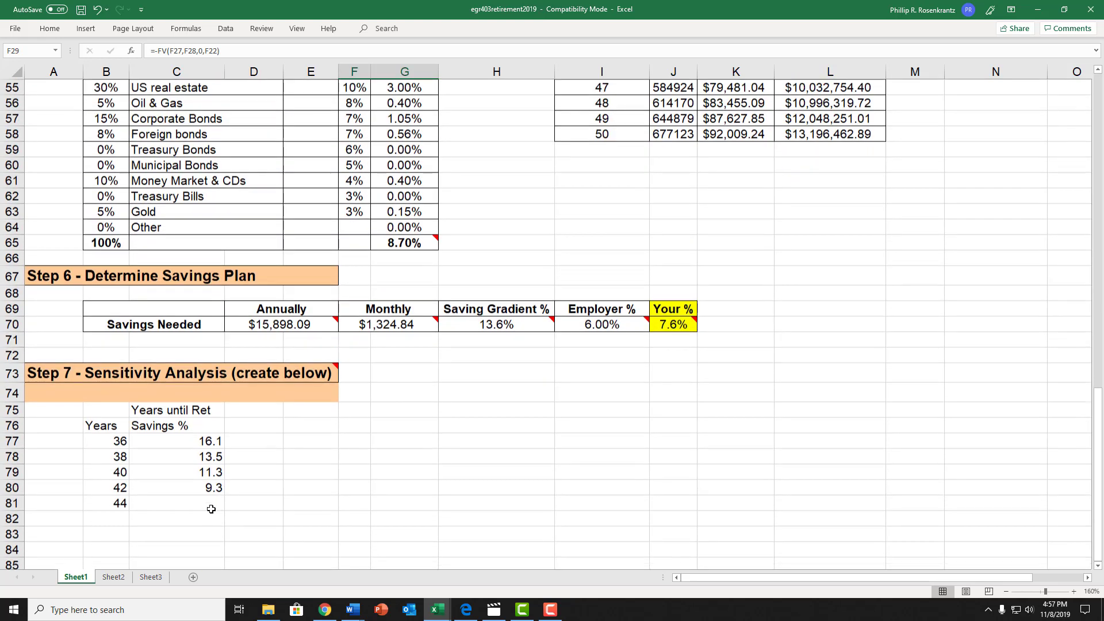
{"action": "left_click", "coordinate": [213, 502]}
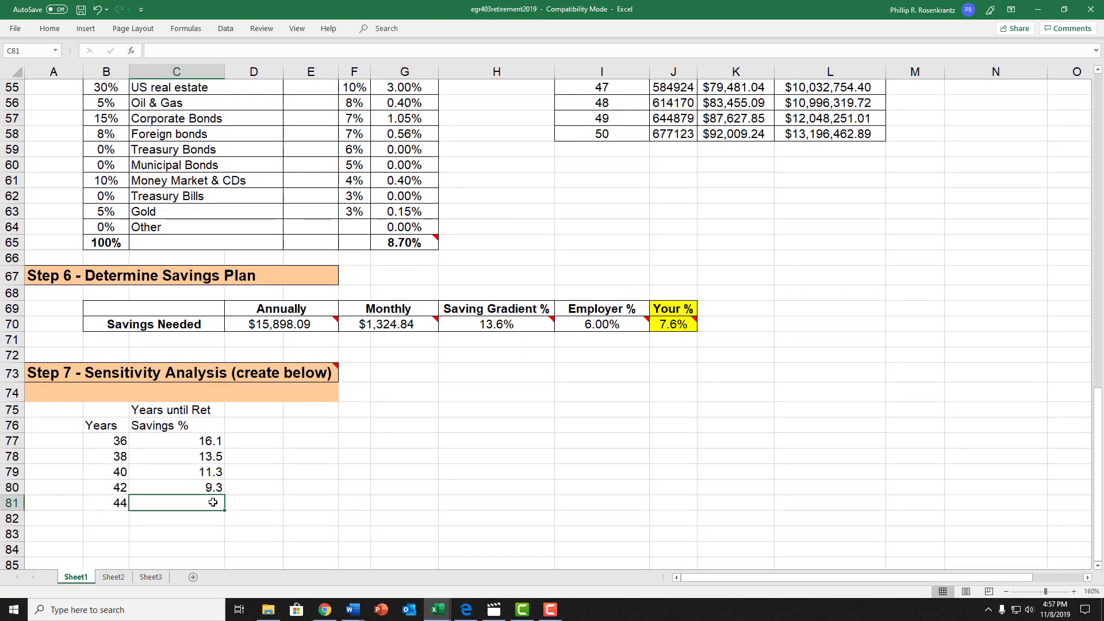
{"action": "type", "text": "7."}
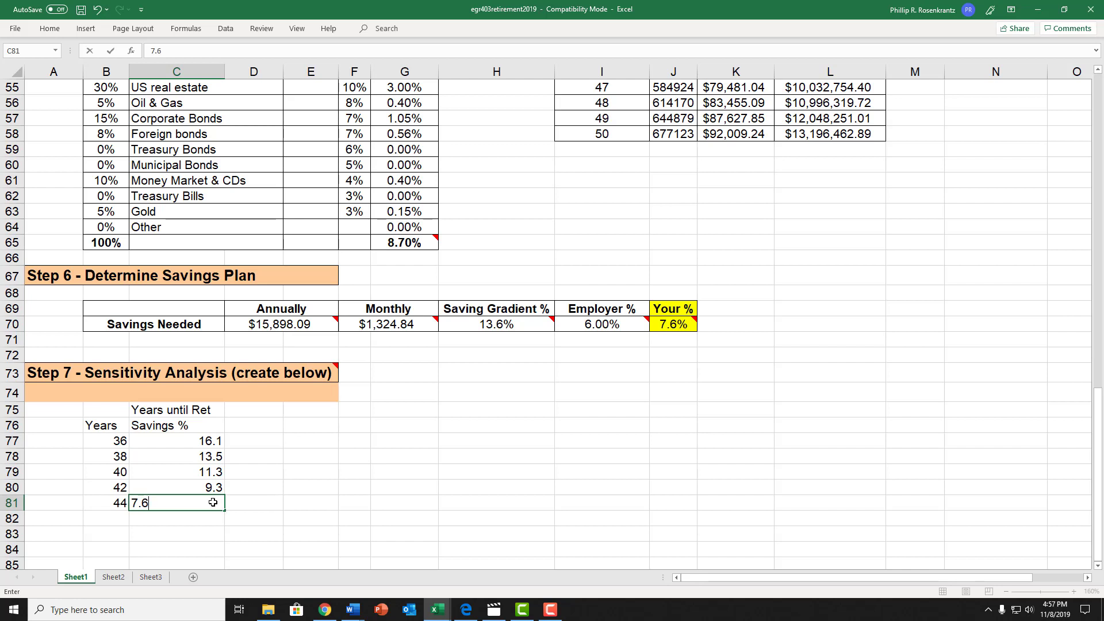
{"action": "type", "text": "6"}
{"action": "key", "text": "Return"}
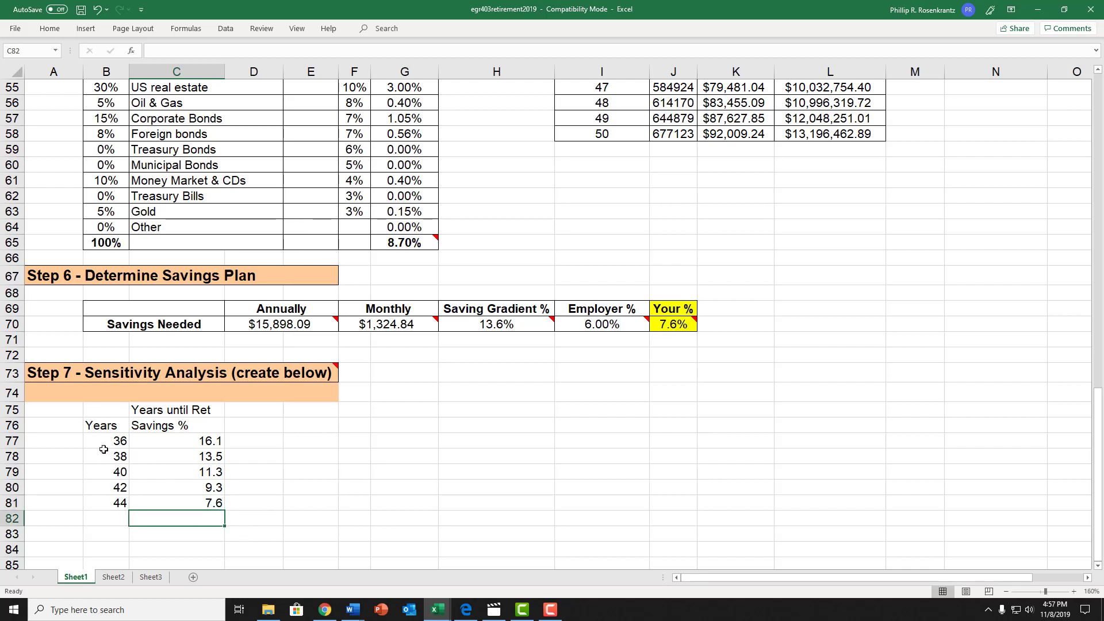
Center the contents of the Years and Savings % table (B76:C81)
{"action": "left_click_drag", "start_coordinate": [100, 428], "coordinate": [182, 509]}
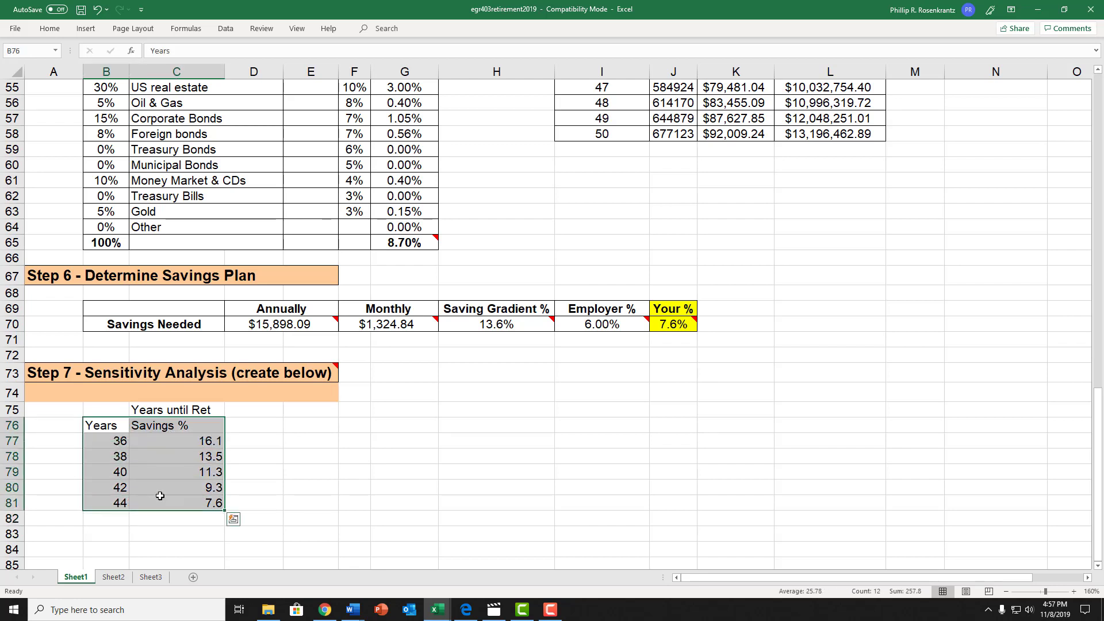
{"action": "left_click", "coordinate": [49, 30]}
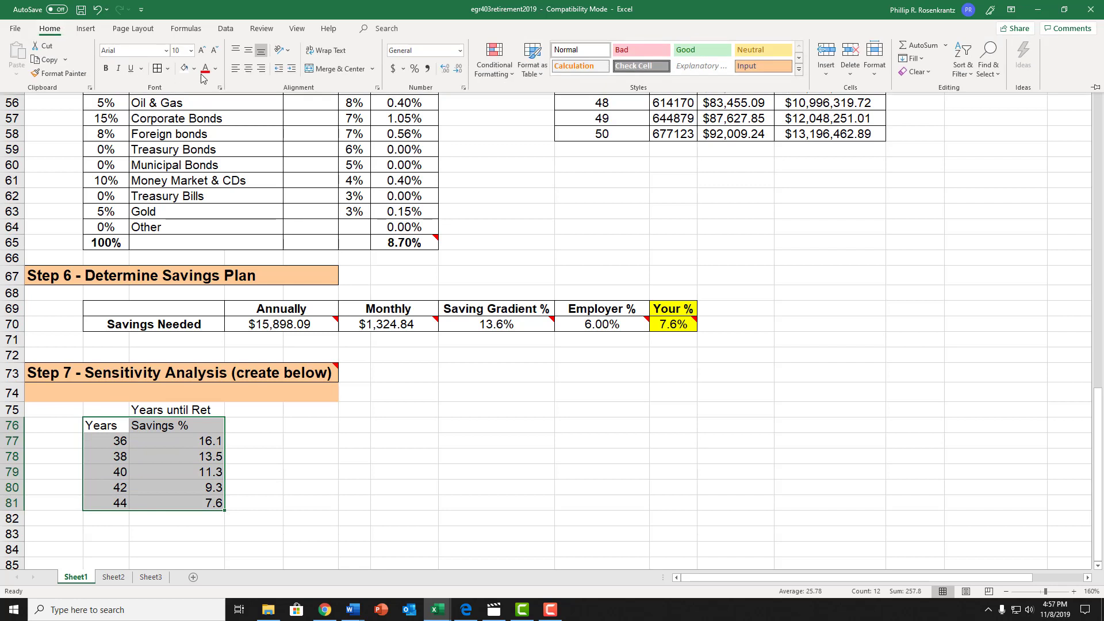
{"action": "left_click", "coordinate": [248, 69]}
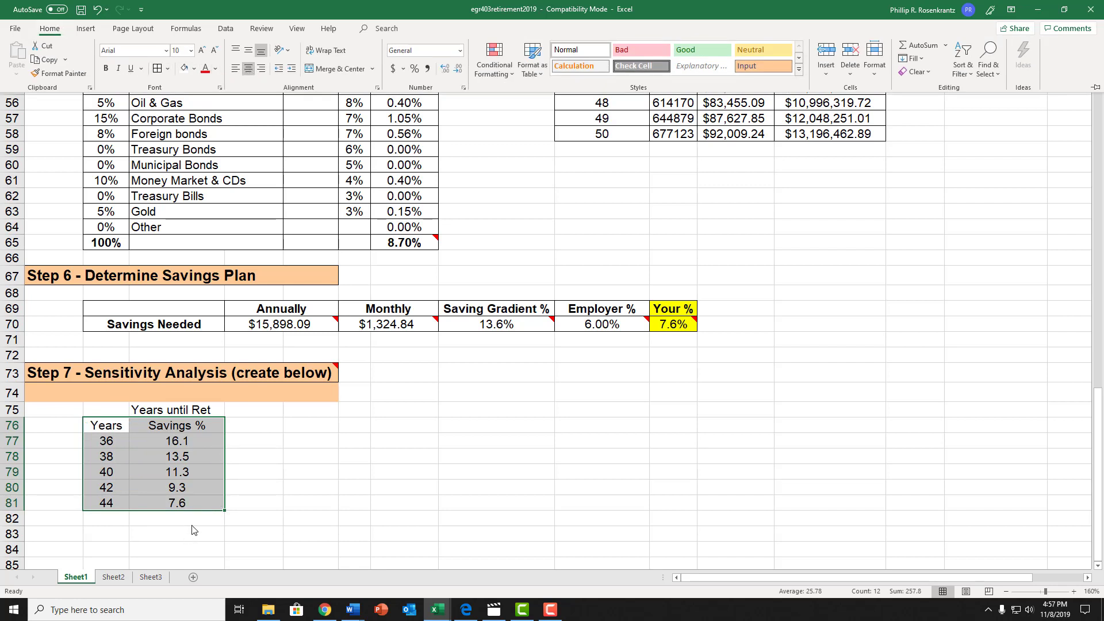
{"action": "left_click", "coordinate": [215, 502]}
Apply All Borders to every cell of the Years and Savings % table
{"action": "left_click_drag", "start_coordinate": [217, 505], "coordinate": [98, 429]}
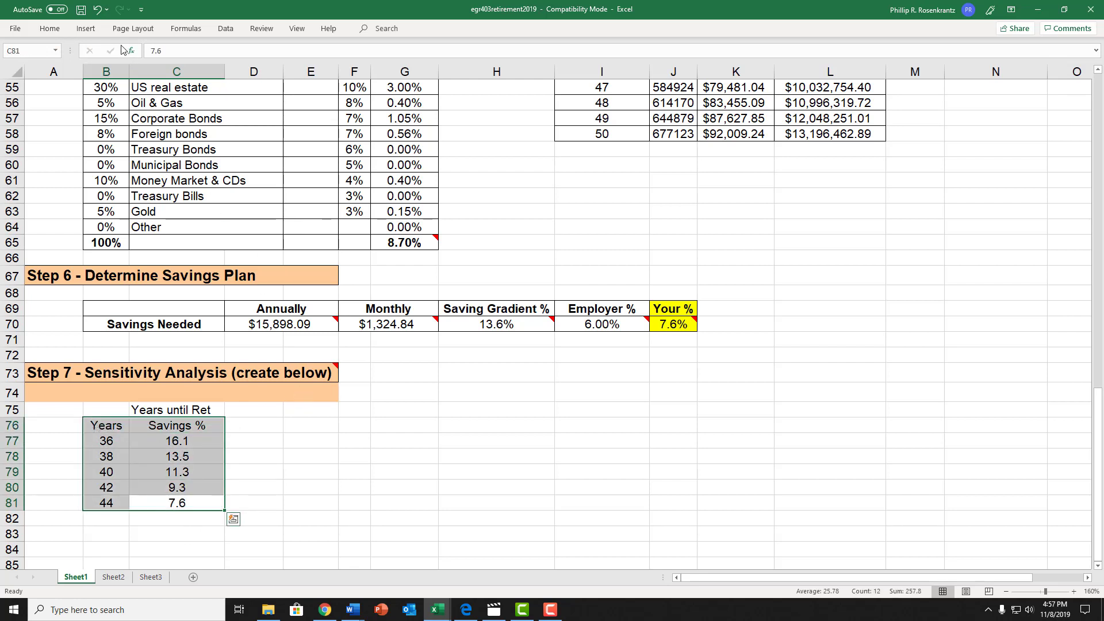
{"action": "left_click", "coordinate": [49, 29]}
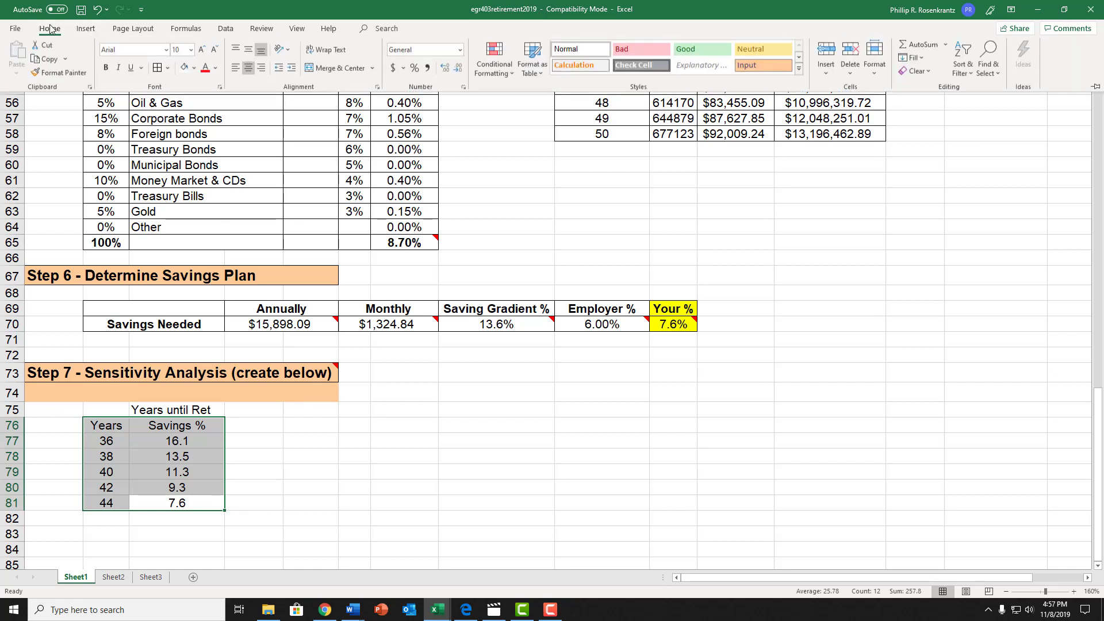
{"action": "left_click", "coordinate": [159, 70]}
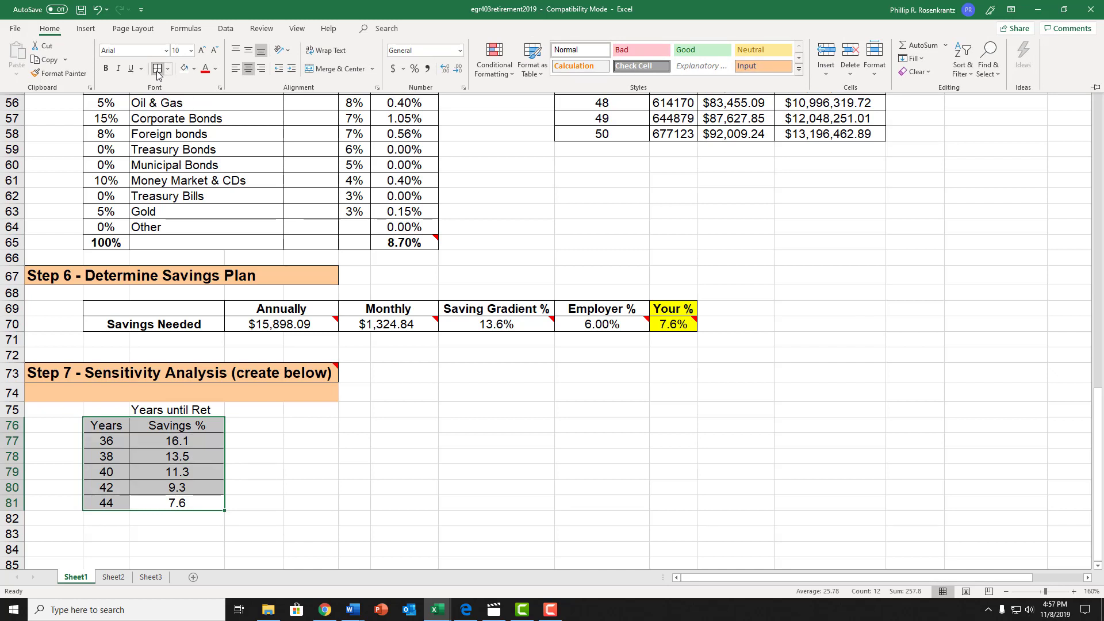
{"action": "left_click", "coordinate": [276, 533]}
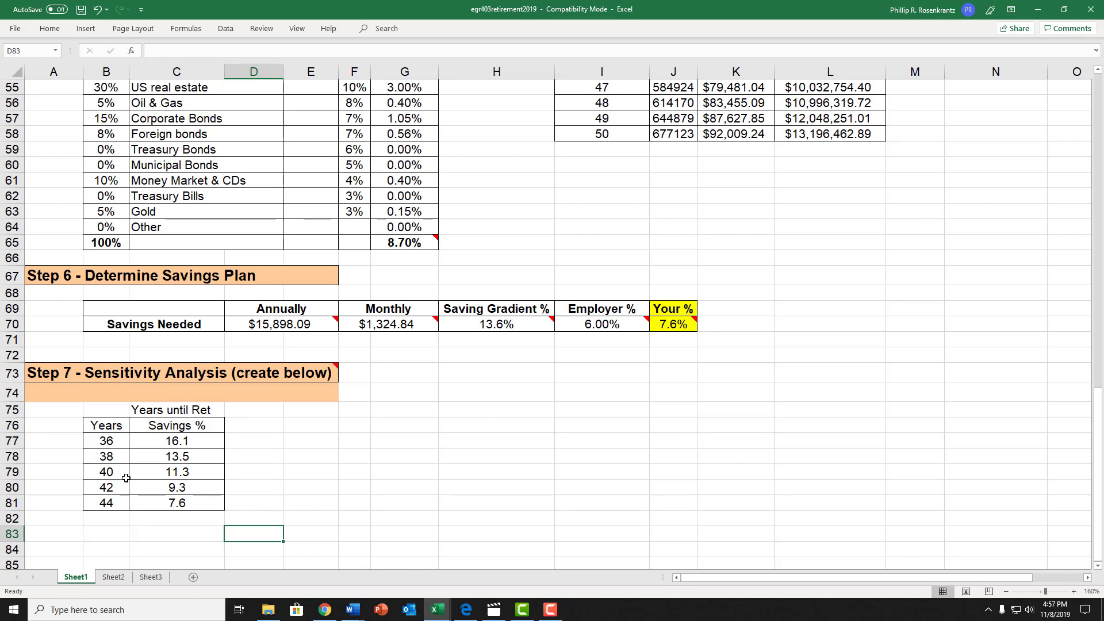
{"action": "left_click_drag", "start_coordinate": [100, 472], "coordinate": [144, 467]}
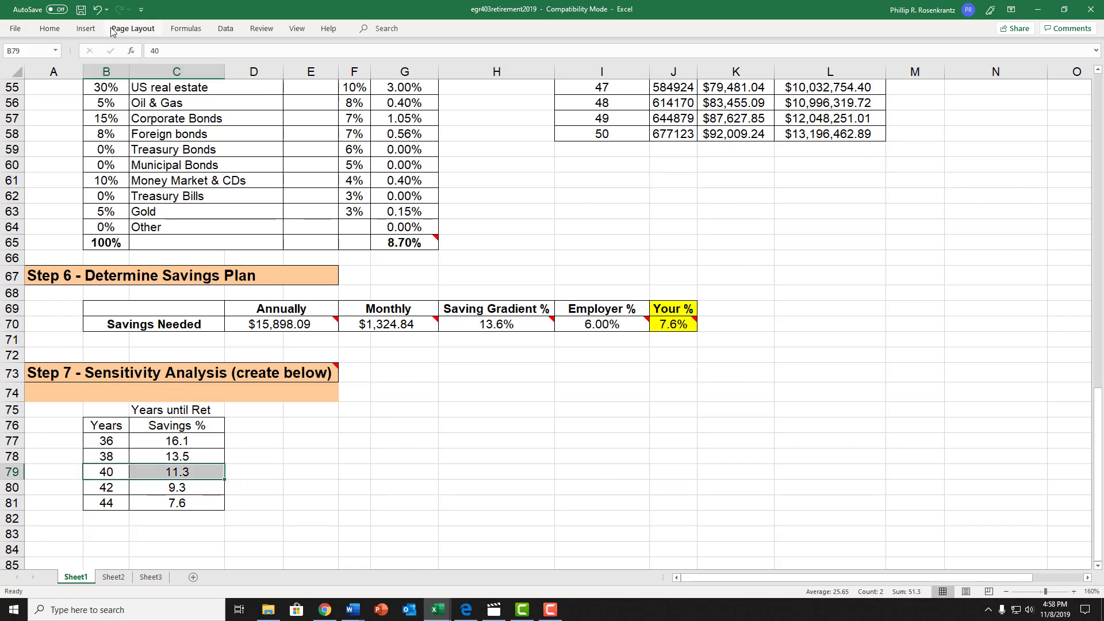
Give the 40-year row (B79:C79, 11.3%) a Yellow fill
{"action": "left_click", "coordinate": [51, 29]}
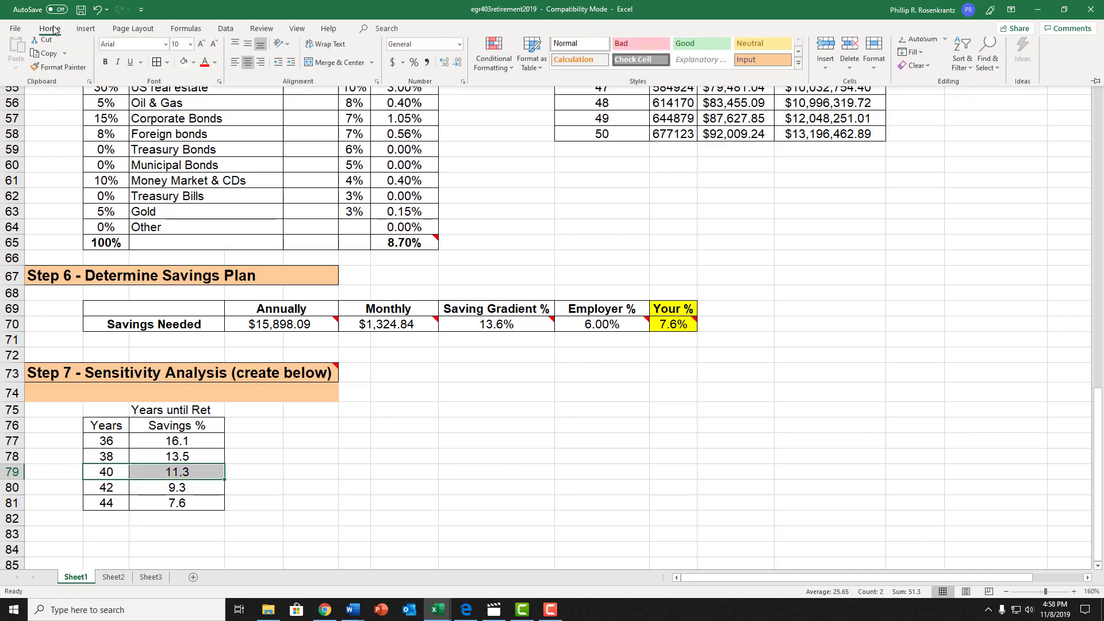
{"action": "left_click", "coordinate": [194, 69]}
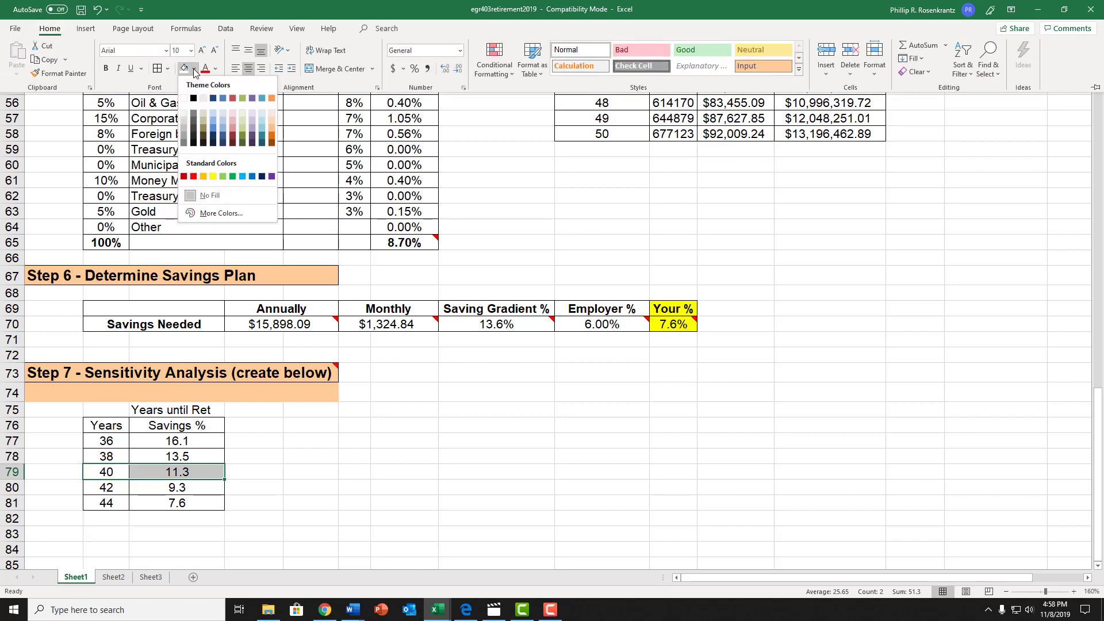
{"action": "left_click", "coordinate": [212, 176]}
{"action": "left_click", "coordinate": [226, 532]}
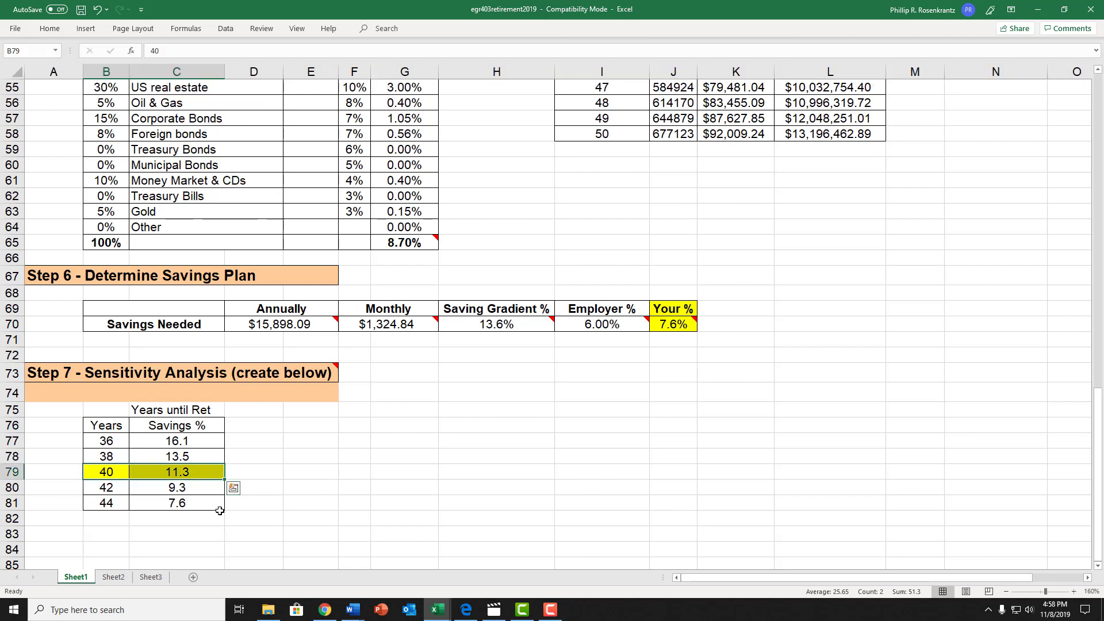
{"action": "left_click", "coordinate": [207, 521]}
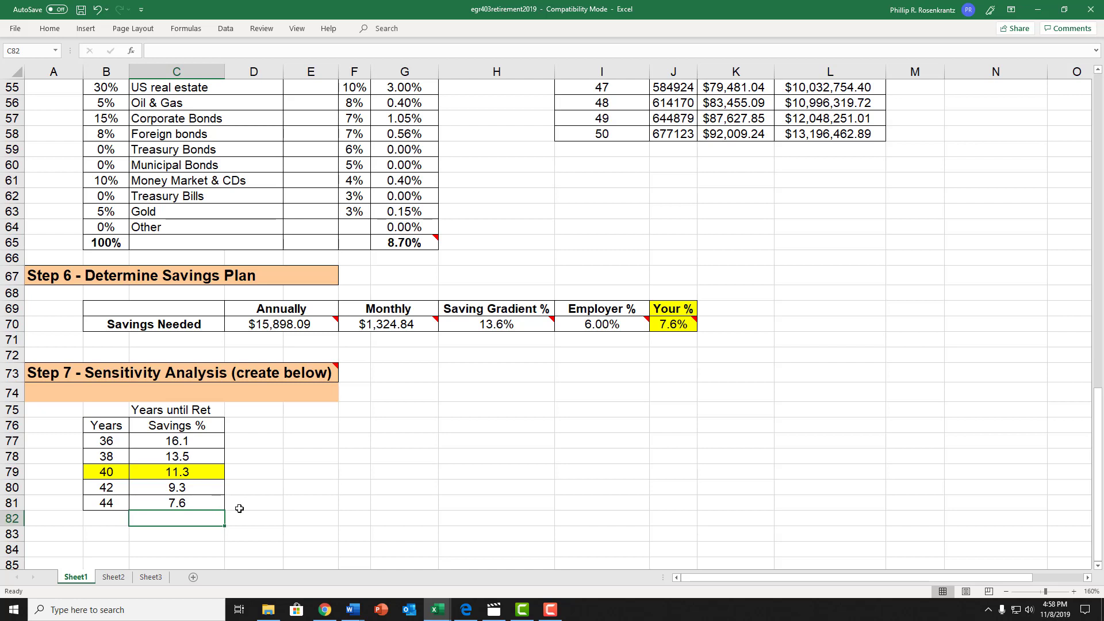
Insert a scatter chart with lines and markers from the Years and Savings % table
{"action": "left_click", "coordinate": [209, 503]}
{"action": "left_click_drag", "start_coordinate": [164, 498], "coordinate": [128, 448]}
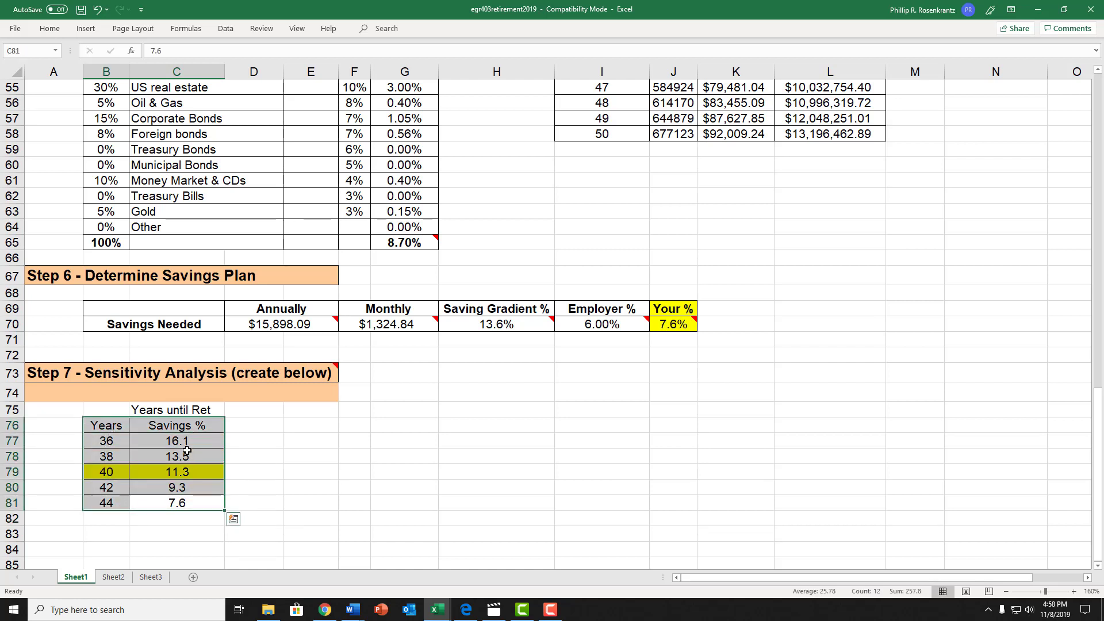
{"action": "left_click", "coordinate": [85, 28]}
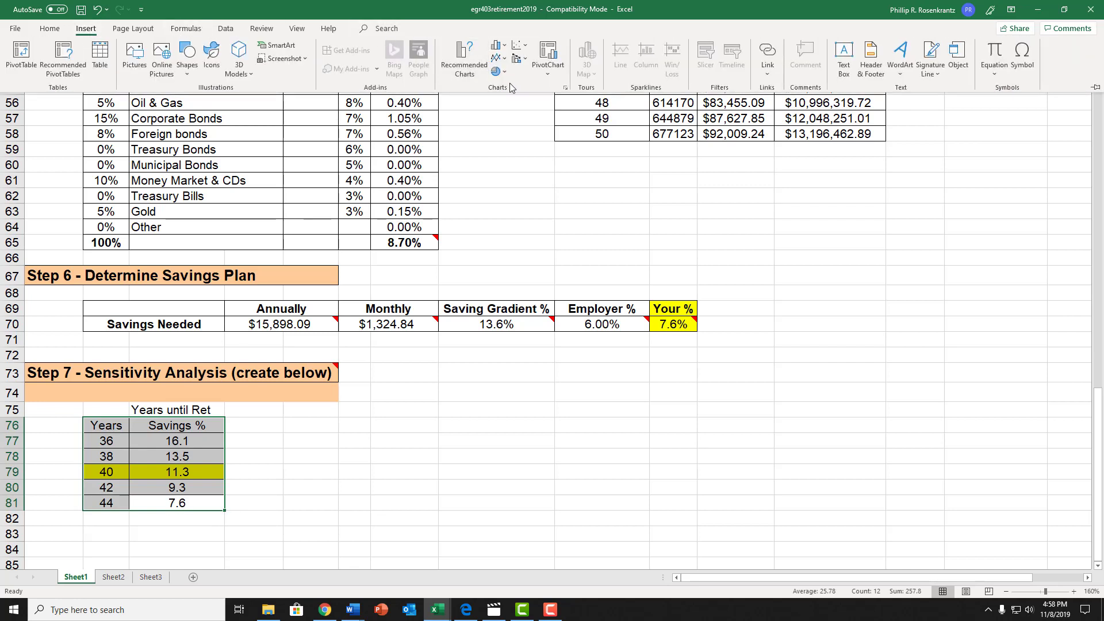
{"action": "left_click", "coordinate": [526, 49]}
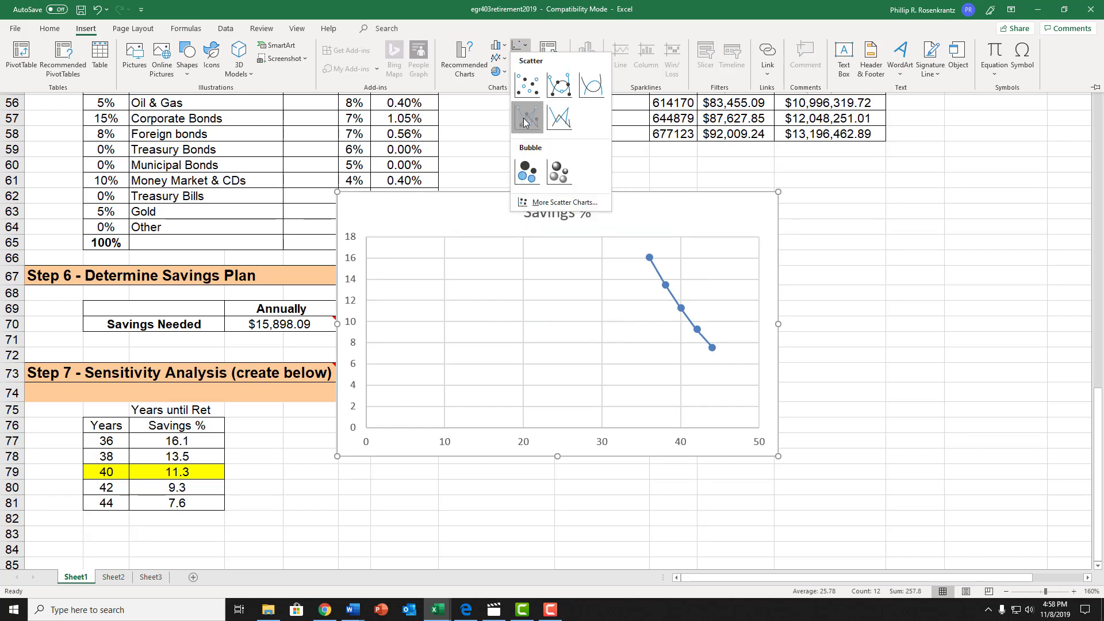
{"action": "left_click", "coordinate": [525, 119]}
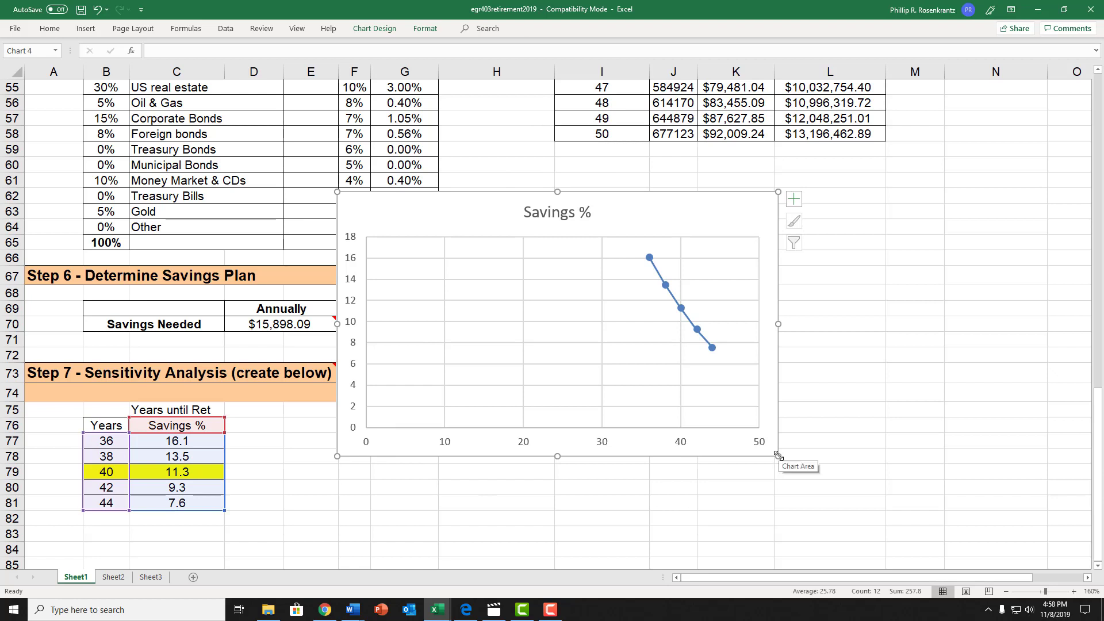
Shrink the Savings % chart and place it to the right of the Step 7 table
{"action": "left_click_drag", "start_coordinate": [778, 455], "coordinate": [526, 354]}
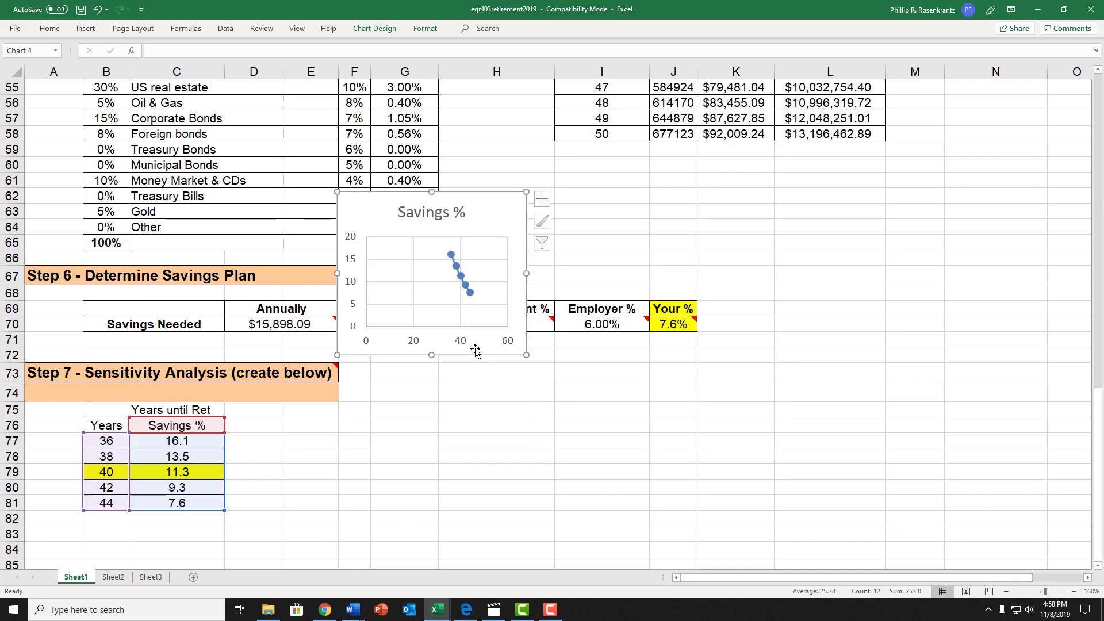
{"action": "left_click_drag", "start_coordinate": [345, 337], "coordinate": [251, 459]}
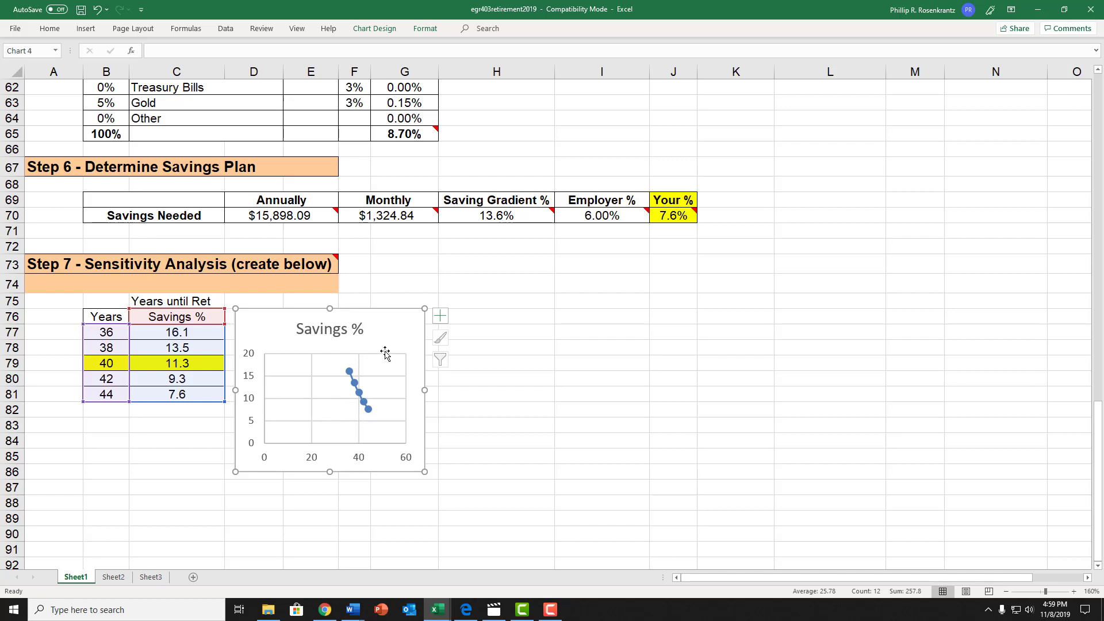
{"action": "left_click", "coordinate": [314, 503]}
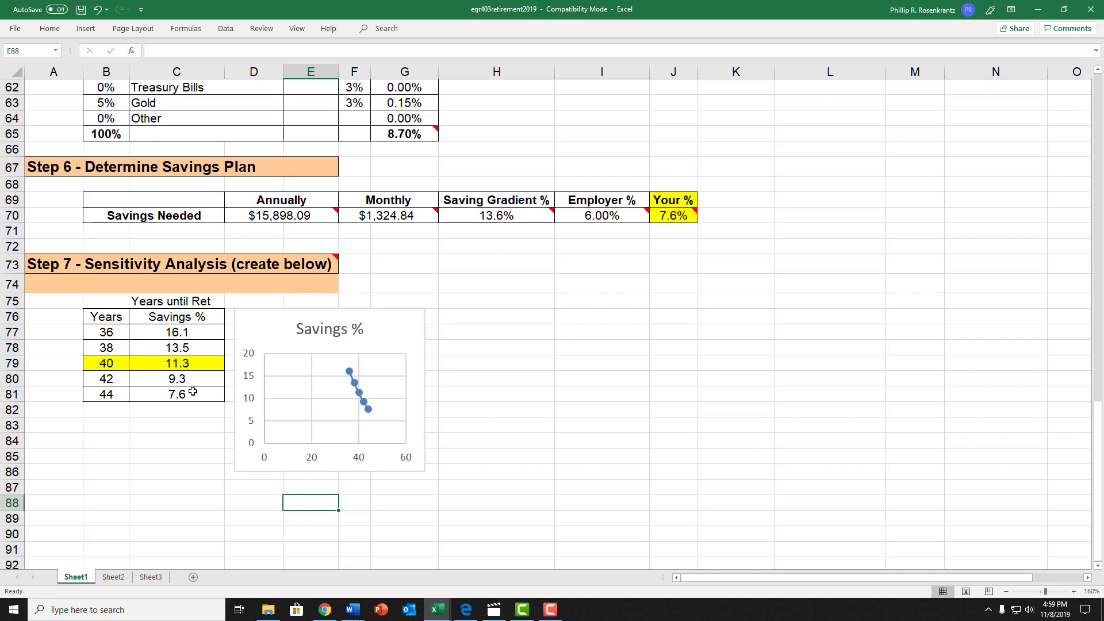
{"action": "scroll", "coordinate": [184, 389], "scroll_direction": "up", "scroll_amount": 3}
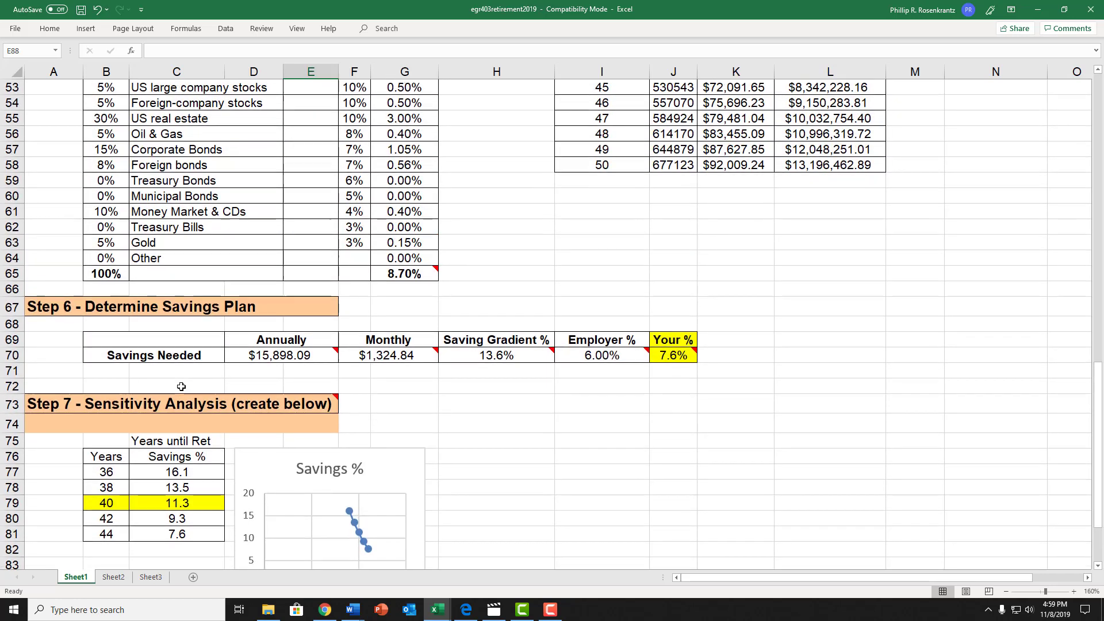
{"action": "scroll", "coordinate": [181, 386], "scroll_direction": "up", "scroll_amount": 3}
{"action": "scroll", "coordinate": [181, 387], "scroll_direction": "down", "scroll_amount": 4}
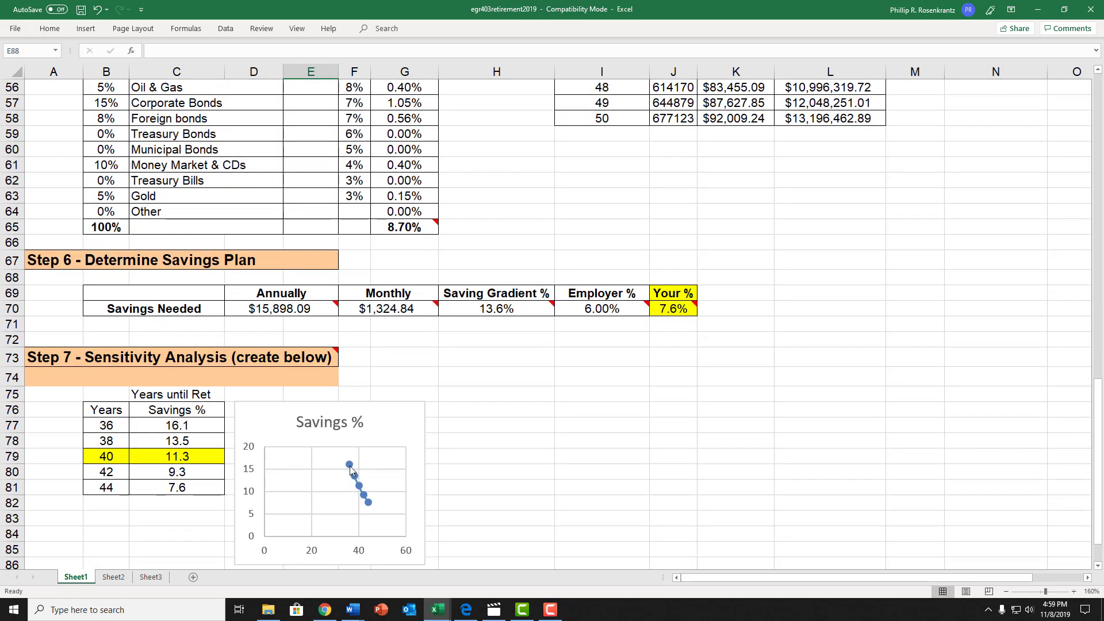
{"action": "scroll", "coordinate": [180, 464], "scroll_direction": "down", "scroll_amount": 1}
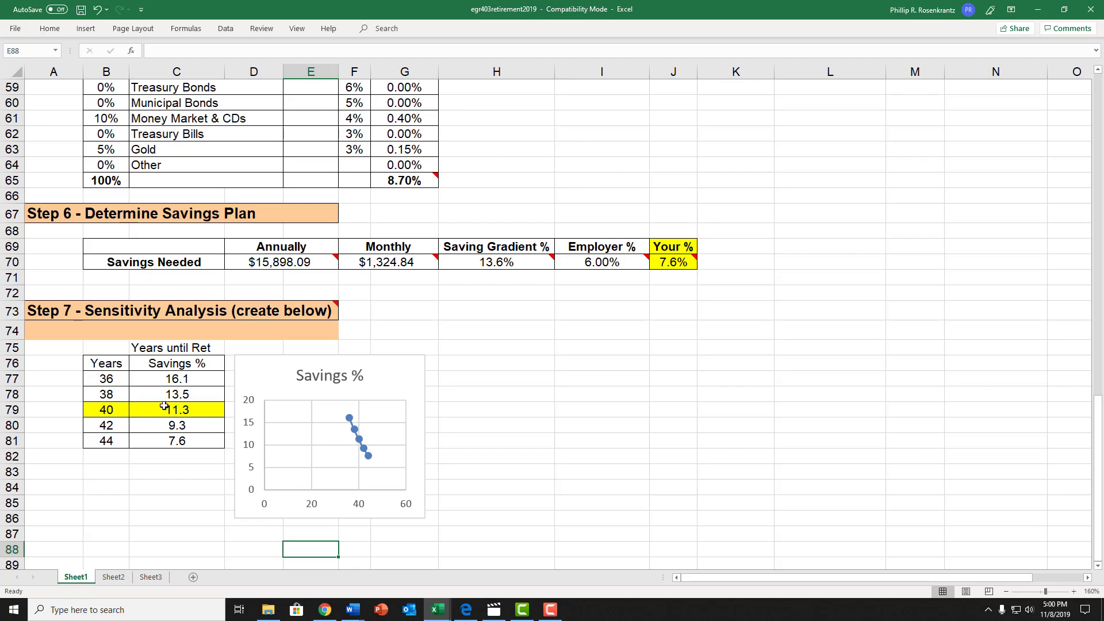
{"action": "scroll", "coordinate": [165, 375], "scroll_direction": "up", "scroll_amount": 5}
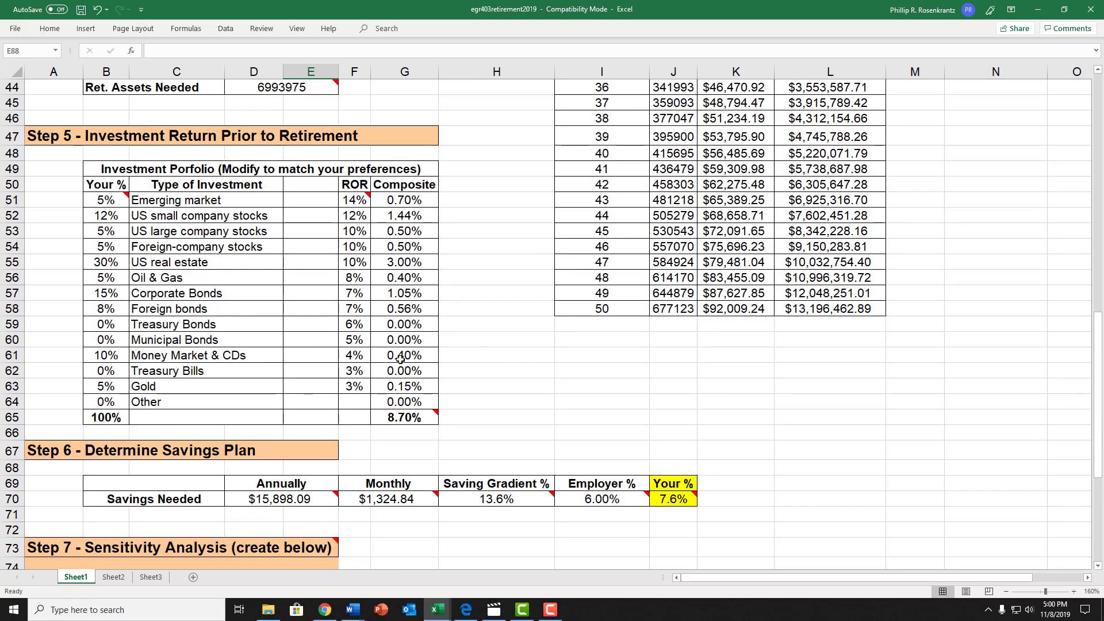
{"action": "scroll", "coordinate": [401, 359], "scroll_direction": "up", "scroll_amount": 9}
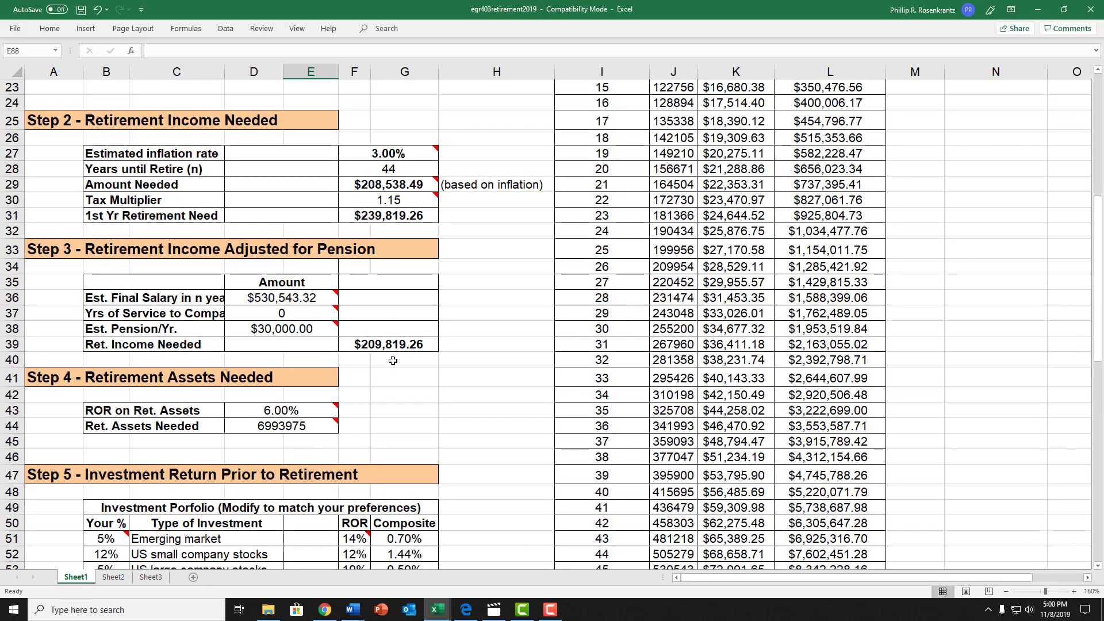
{"action": "scroll", "coordinate": [392, 361], "scroll_direction": "up", "scroll_amount": 5}
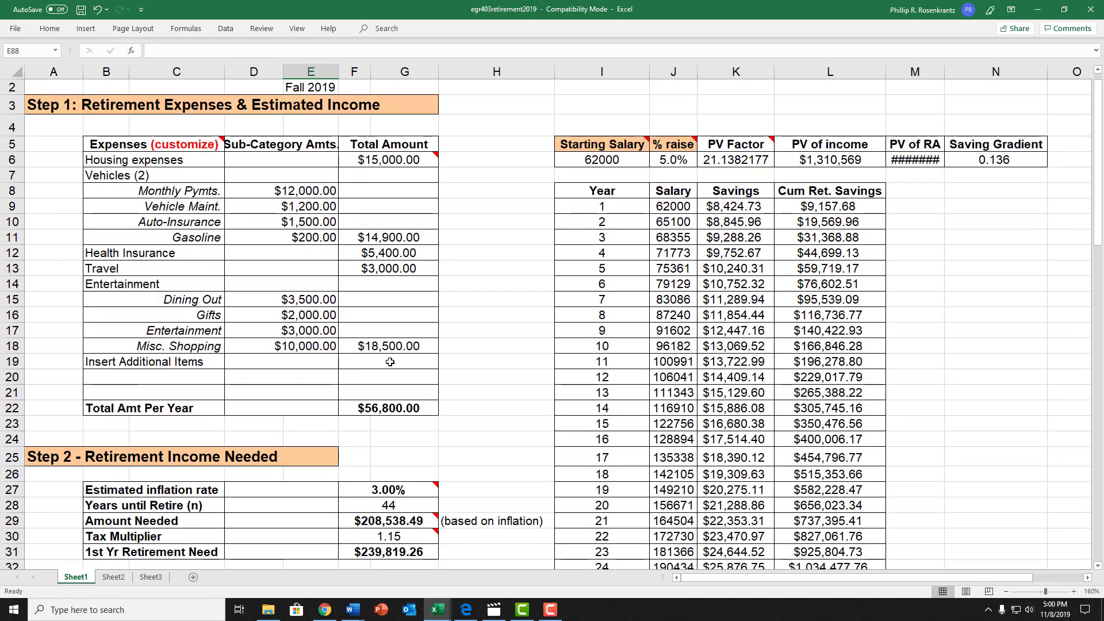
{"action": "scroll", "coordinate": [386, 362], "scroll_direction": "down", "scroll_amount": 1}
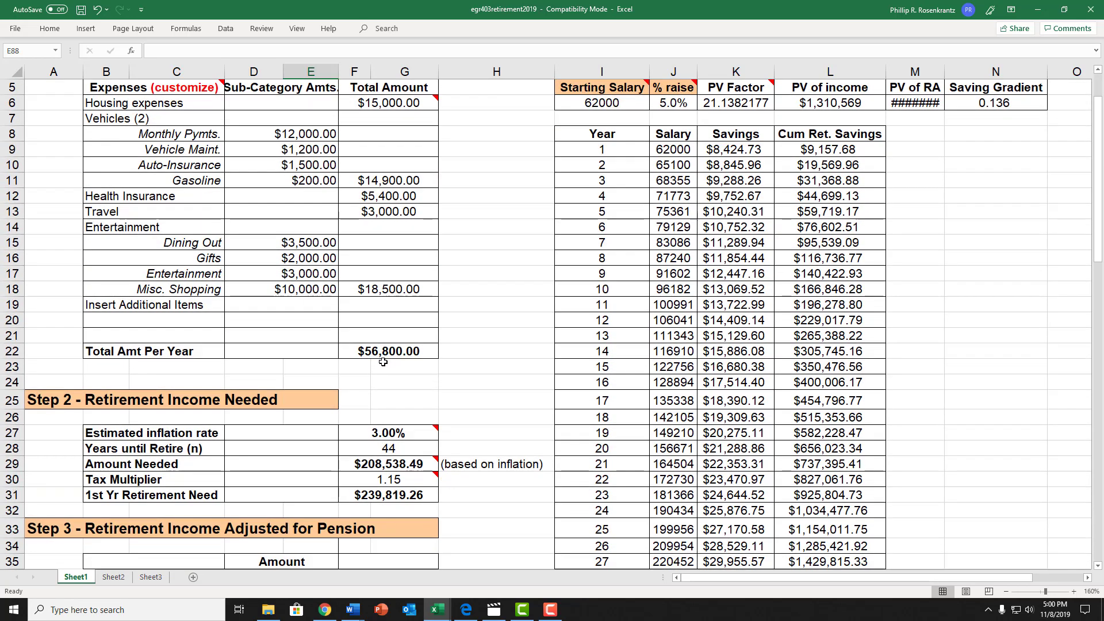
{"action": "scroll", "coordinate": [381, 362], "scroll_direction": "down", "scroll_amount": 7}
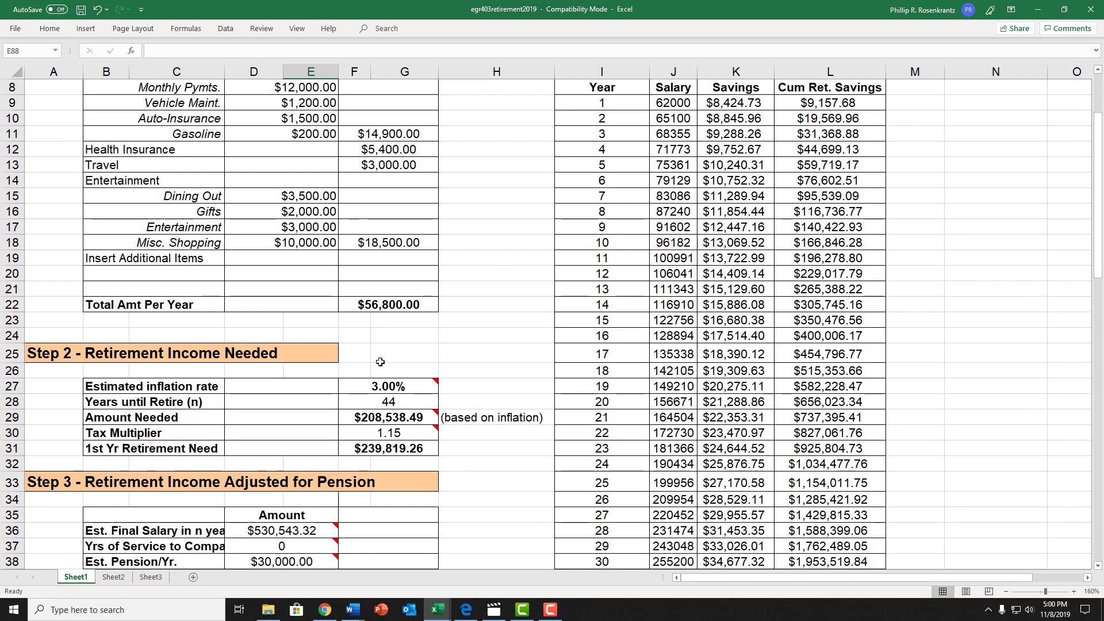
{"action": "scroll", "coordinate": [379, 362], "scroll_direction": "down", "scroll_amount": 6}
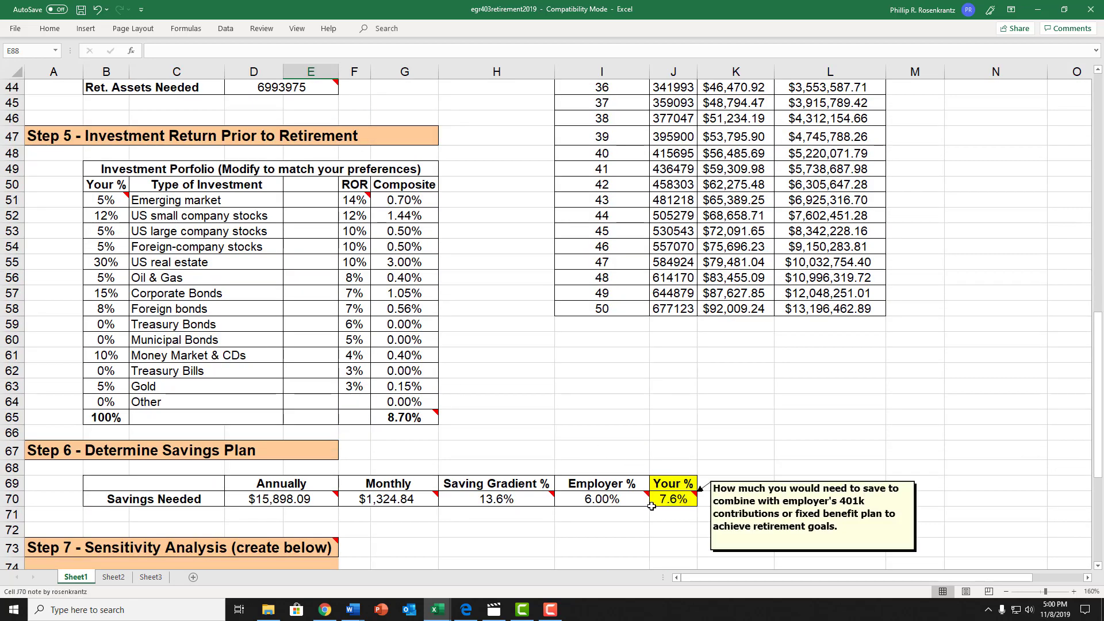
{"action": "scroll", "coordinate": [299, 424], "scroll_direction": "up", "scroll_amount": 7}
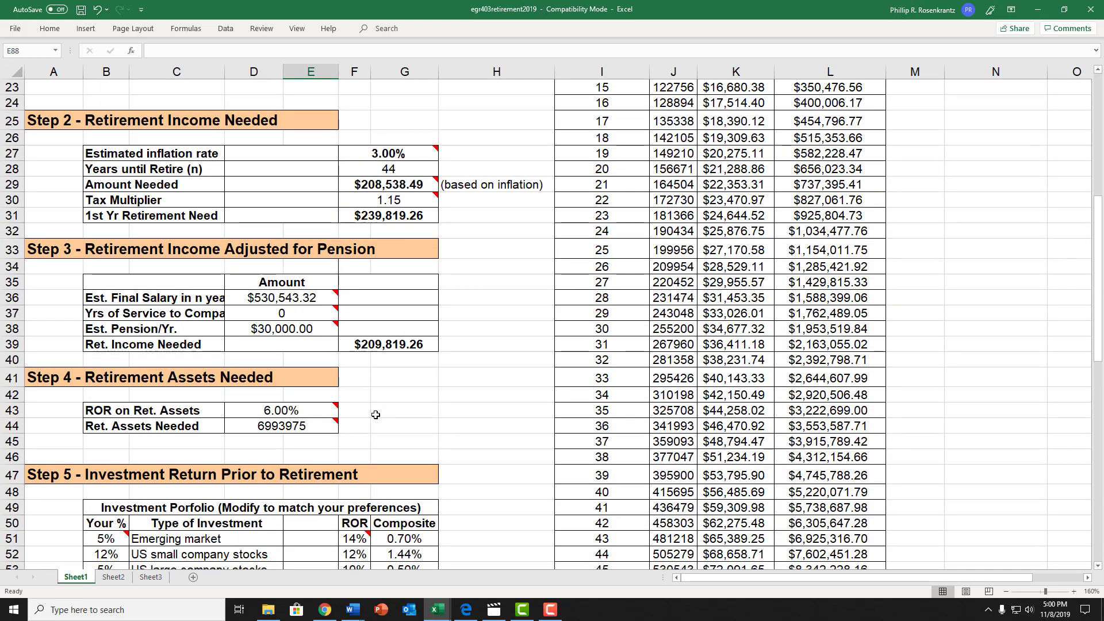
{"action": "scroll", "coordinate": [374, 416], "scroll_direction": "up", "scroll_amount": 1}
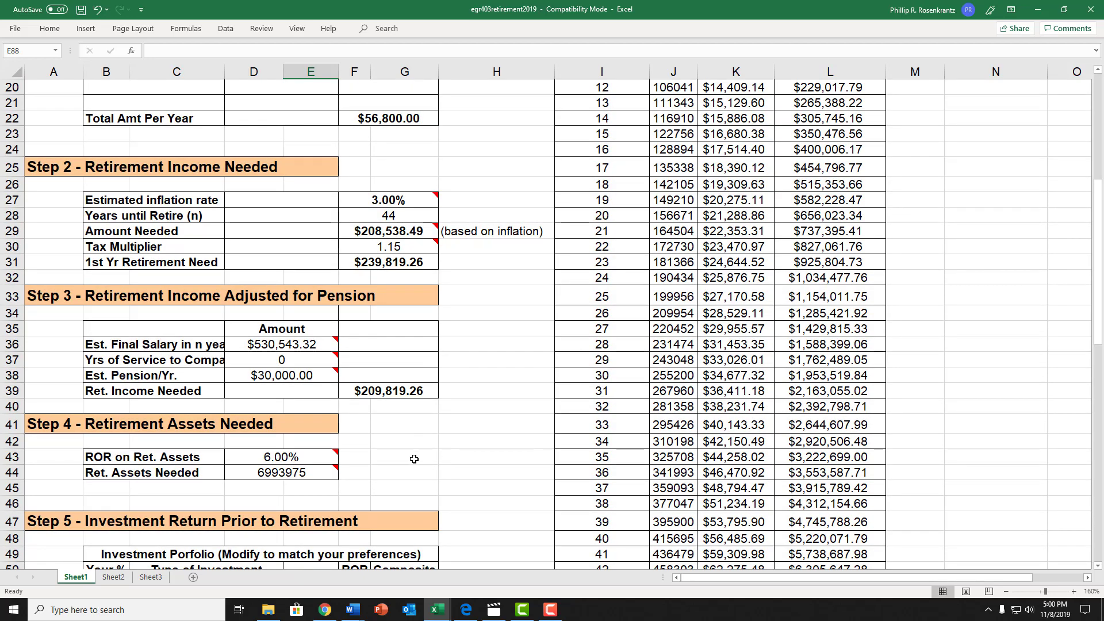
{"action": "scroll", "coordinate": [423, 457], "scroll_direction": "up", "scroll_amount": 3}
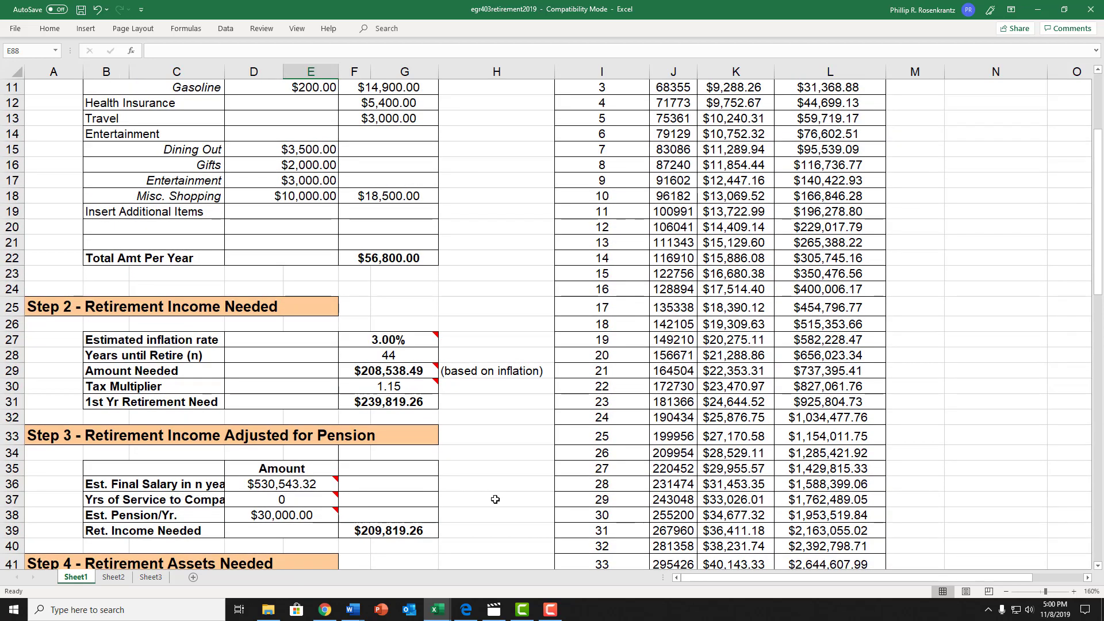
{"action": "scroll", "coordinate": [496, 500], "scroll_direction": "up", "scroll_amount": 2}
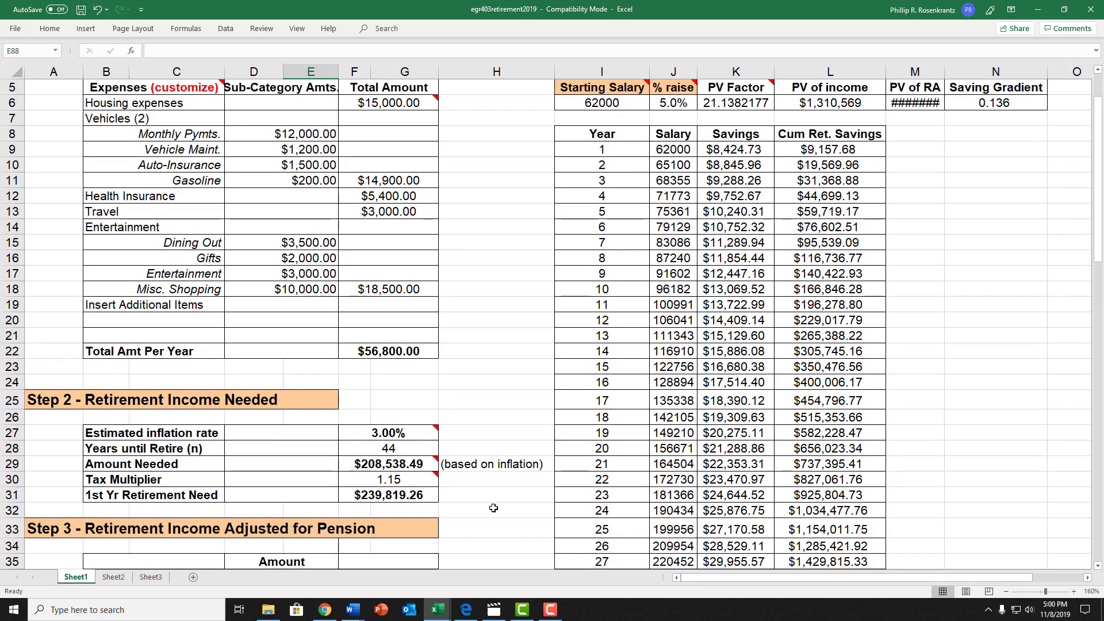
{"action": "scroll", "coordinate": [463, 453], "scroll_direction": "up", "scroll_amount": 2}
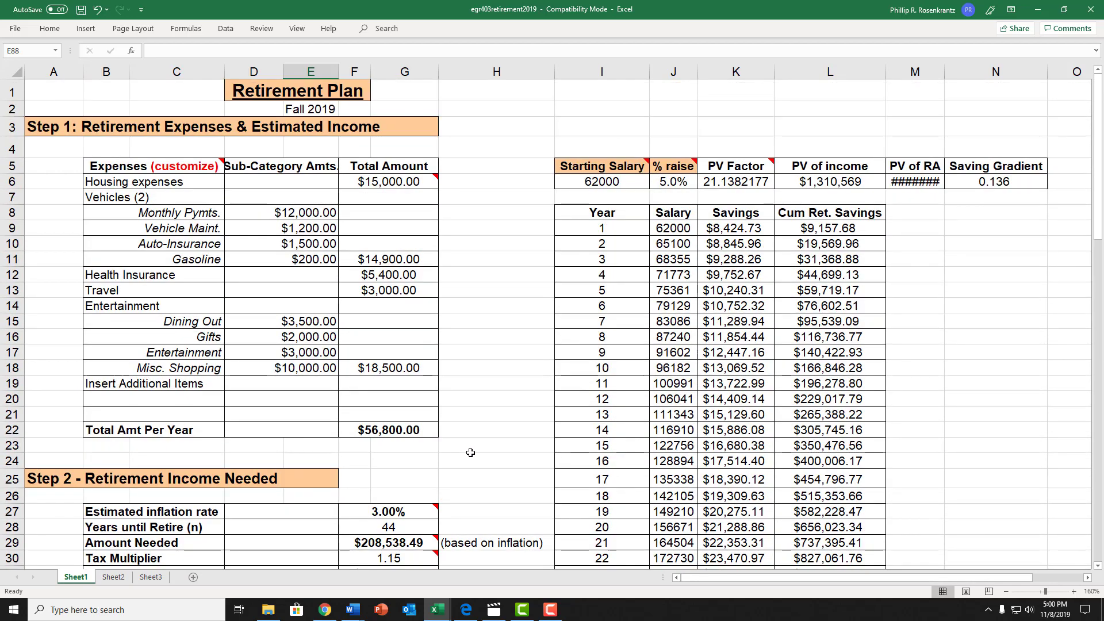
{"action": "scroll", "coordinate": [468, 454], "scroll_direction": "down", "scroll_amount": 5}
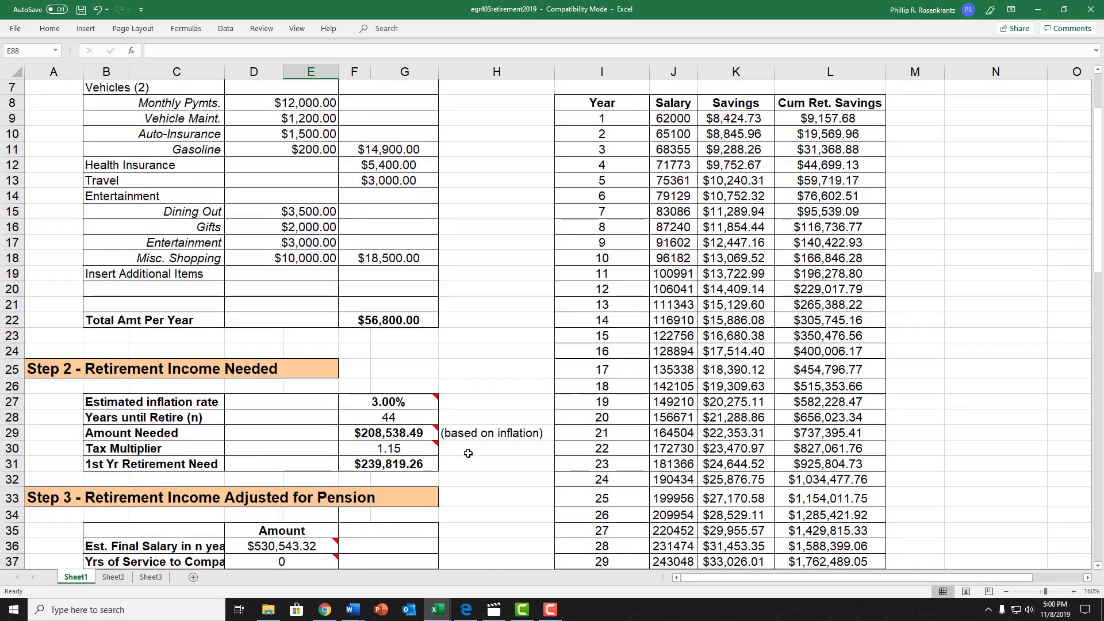
{"action": "scroll", "coordinate": [467, 452], "scroll_direction": "down", "scroll_amount": 3}
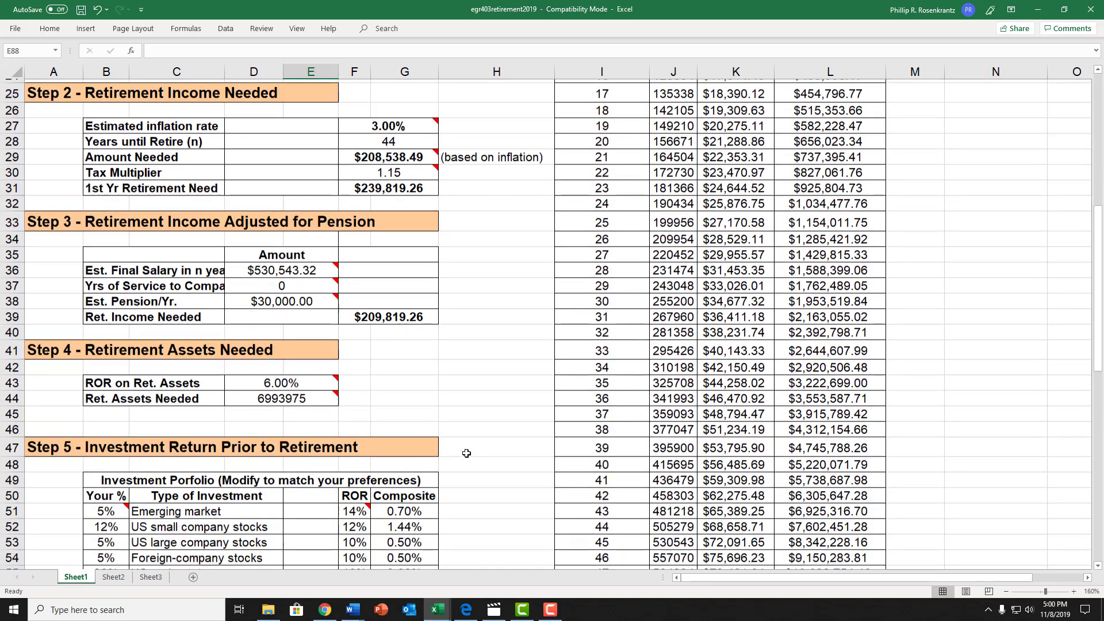
{"action": "scroll", "coordinate": [483, 466], "scroll_direction": "down", "scroll_amount": 6}
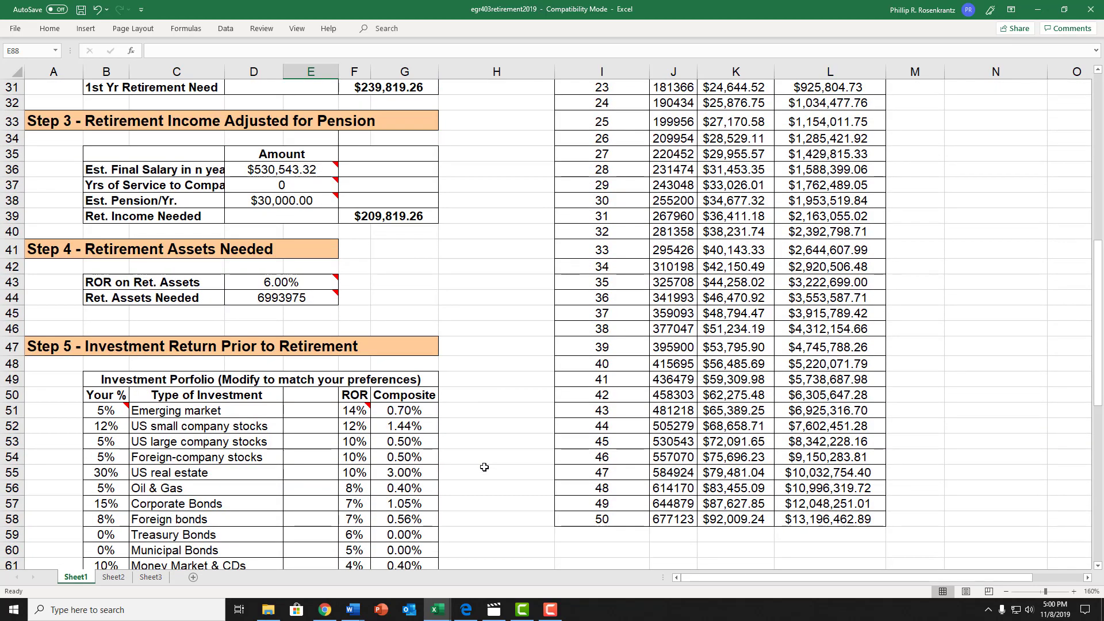
{"action": "scroll", "coordinate": [482, 466], "scroll_direction": "down", "scroll_amount": 3}
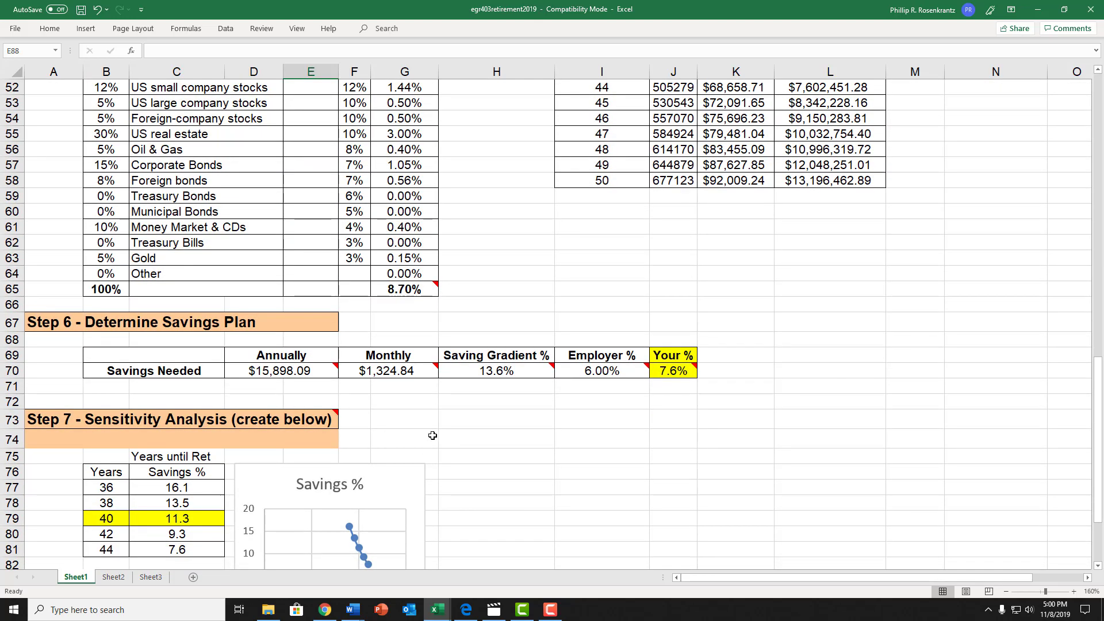
{"action": "scroll", "coordinate": [417, 429], "scroll_direction": "down", "scroll_amount": 3}
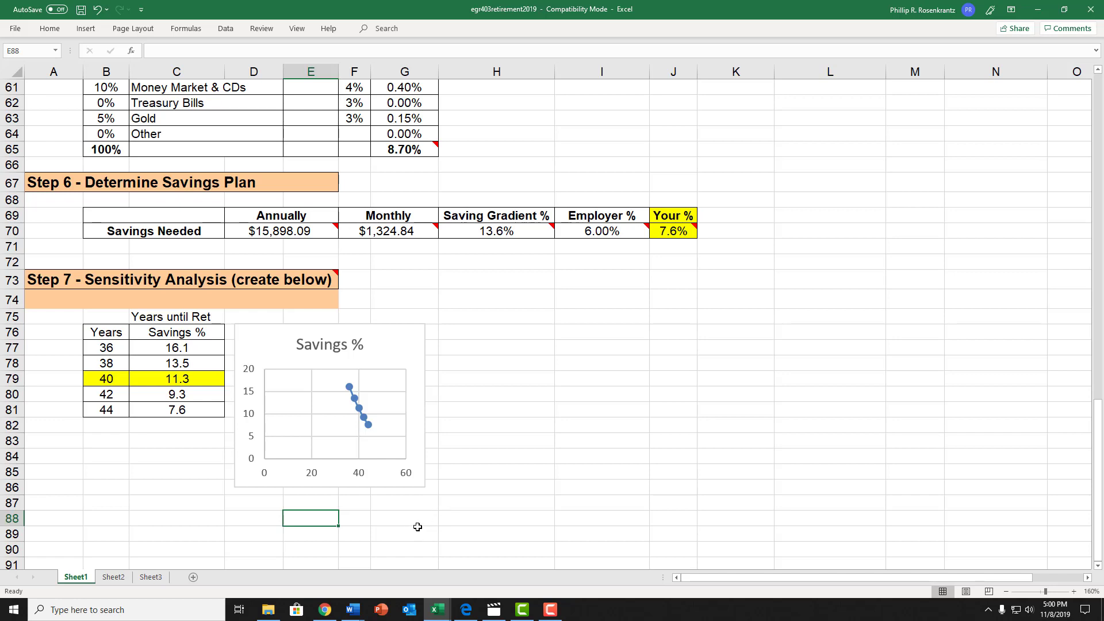
{"action": "left_click", "coordinate": [420, 517]}
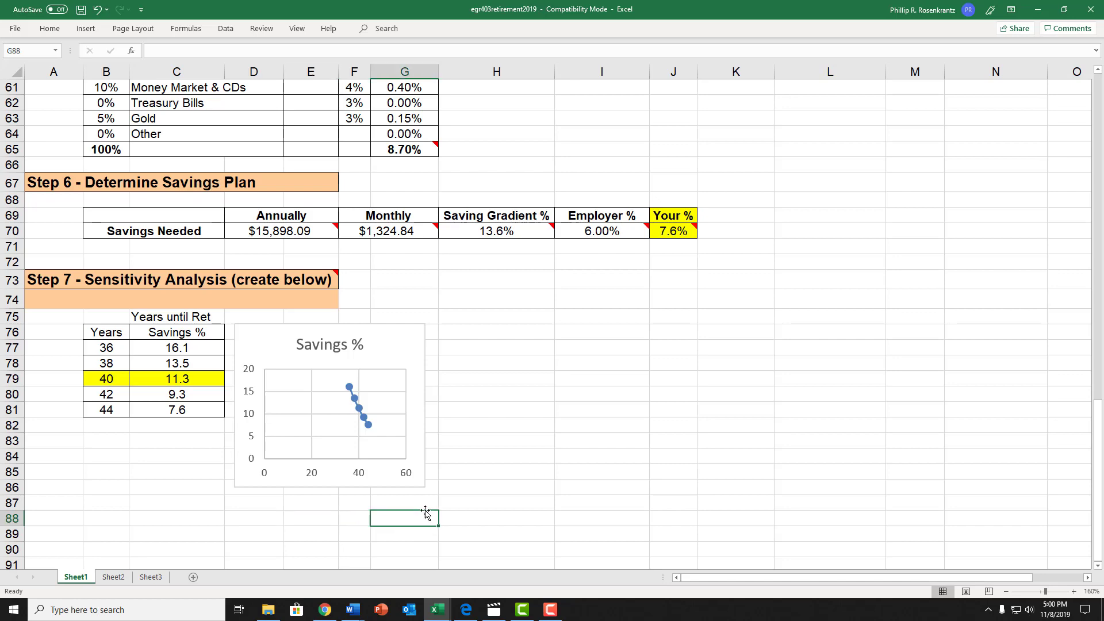
{"action": "scroll", "coordinate": [480, 467], "scroll_direction": "up", "scroll_amount": 1}
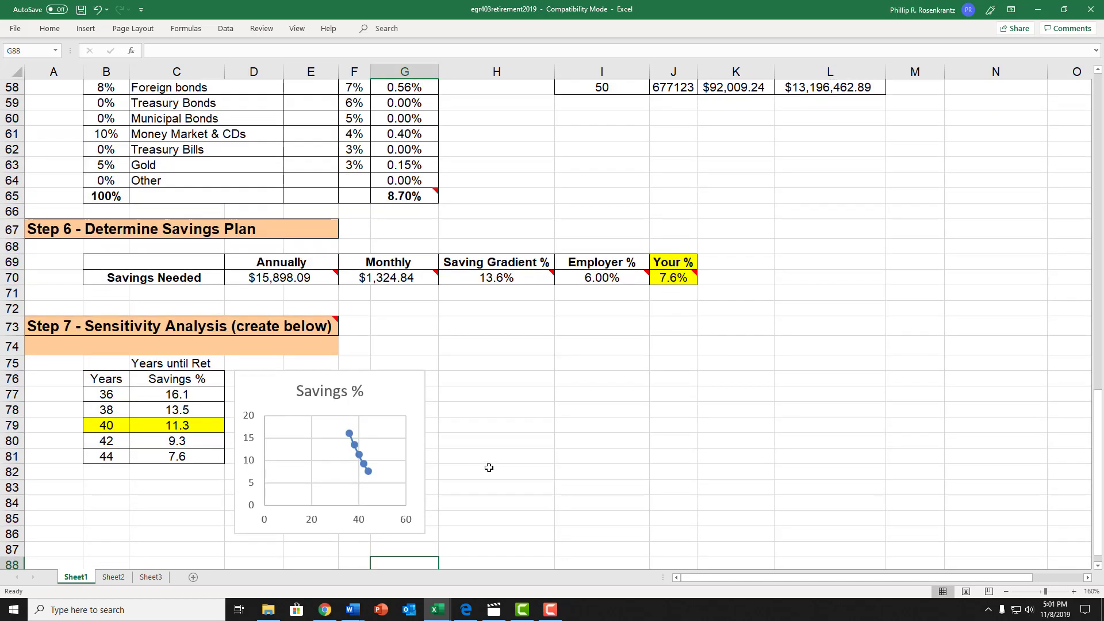